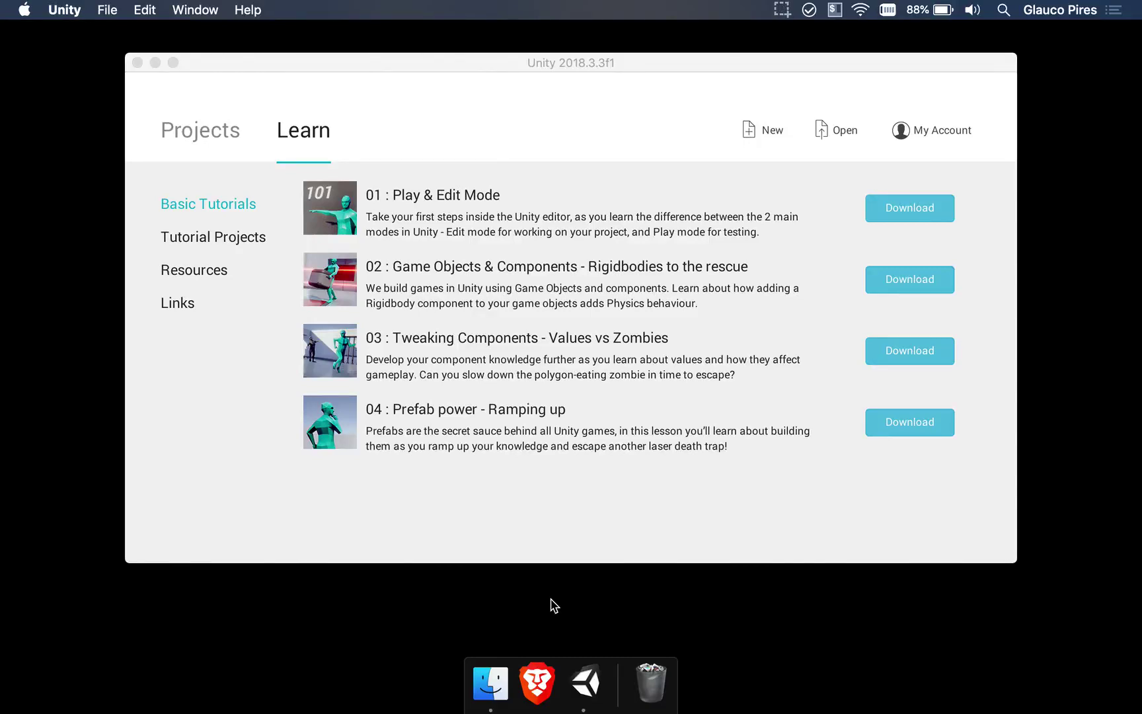
# Step: Focus Unity Hub and start a new project form with the 3D template
pyautogui.click(436, 90)
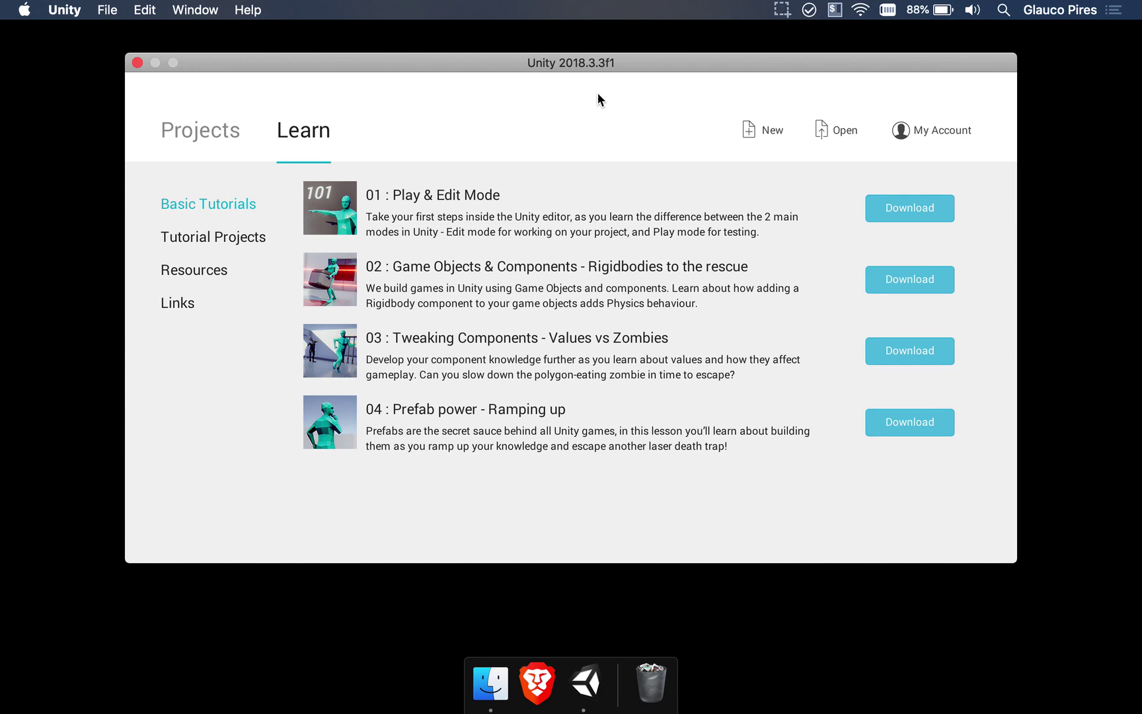
pyautogui.click(754, 136)
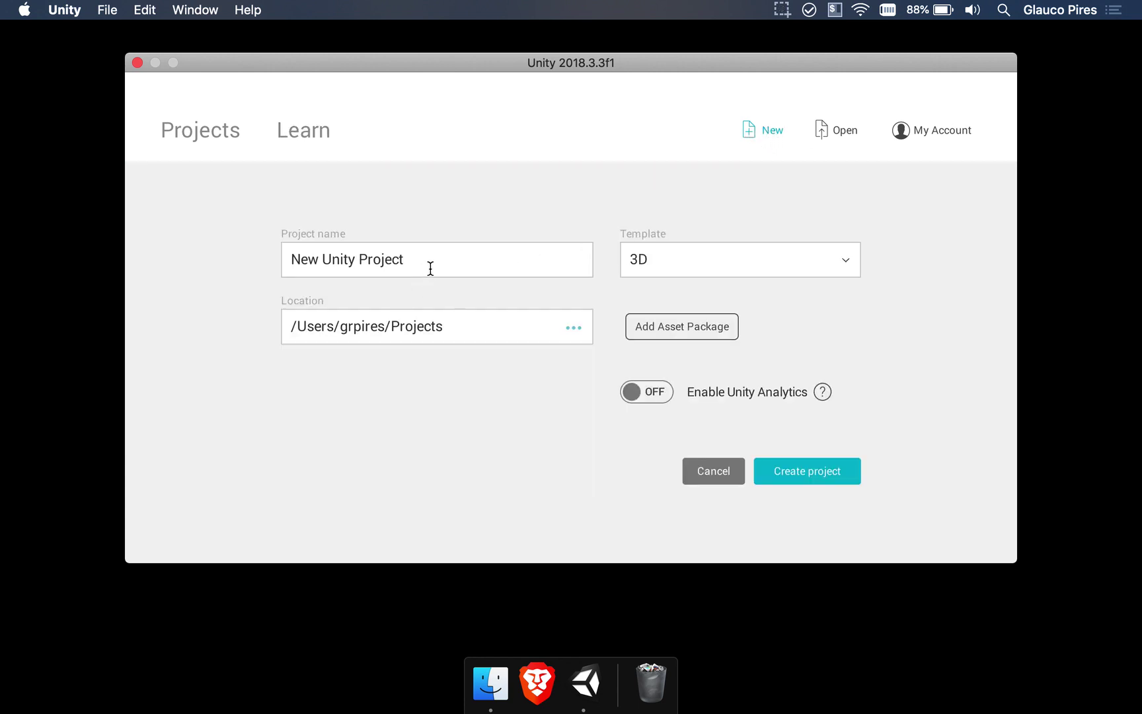
# Step: Name the 3D project 'Boulder', keep the default Projects location, and create it
pyautogui.moveTo(429, 265); pyautogui.dragTo(301, 248)
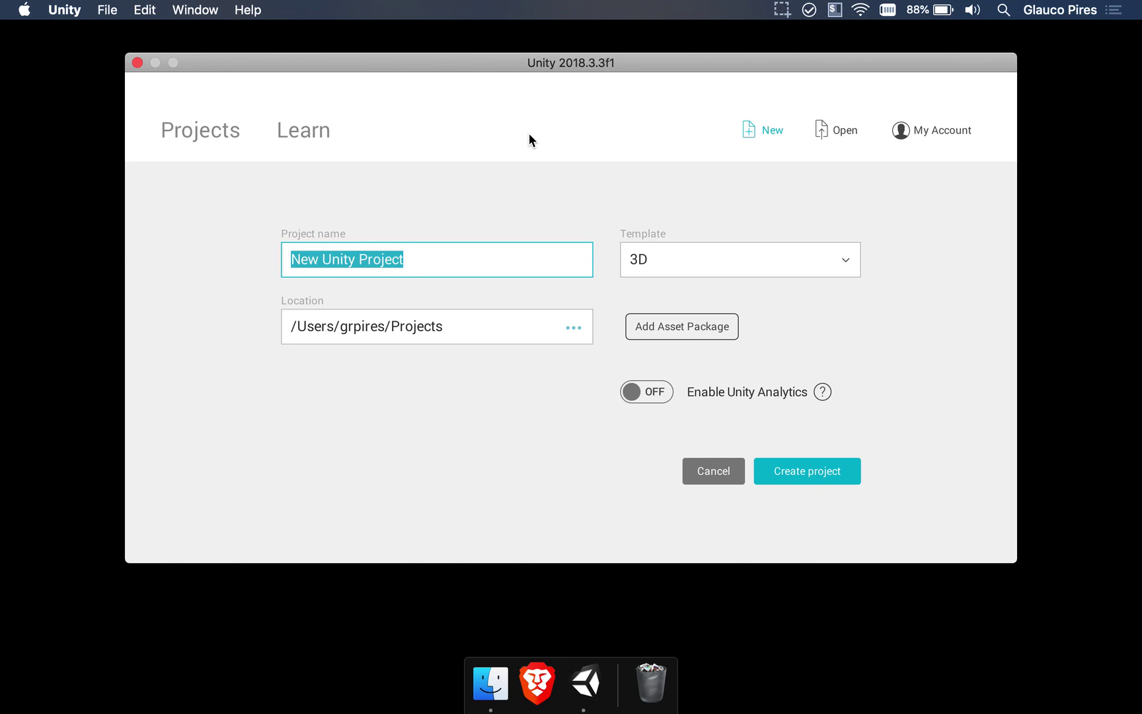
pyautogui.write('Boulder')
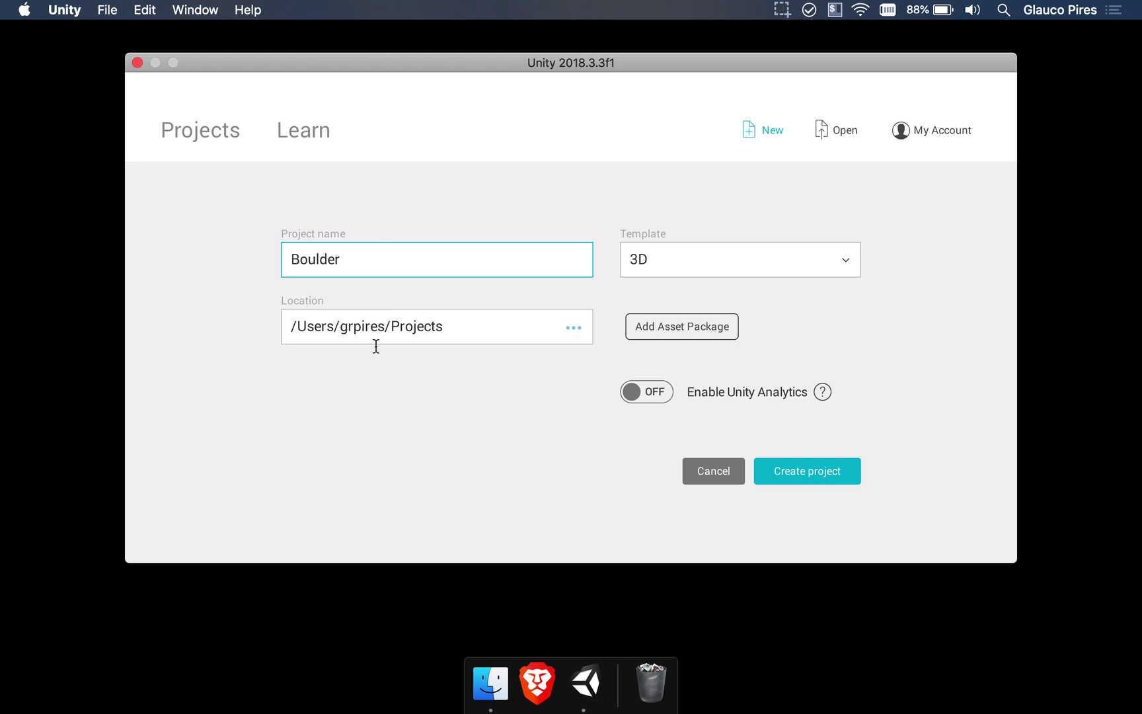
pyautogui.moveTo(390, 328); pyautogui.dragTo(459, 328)
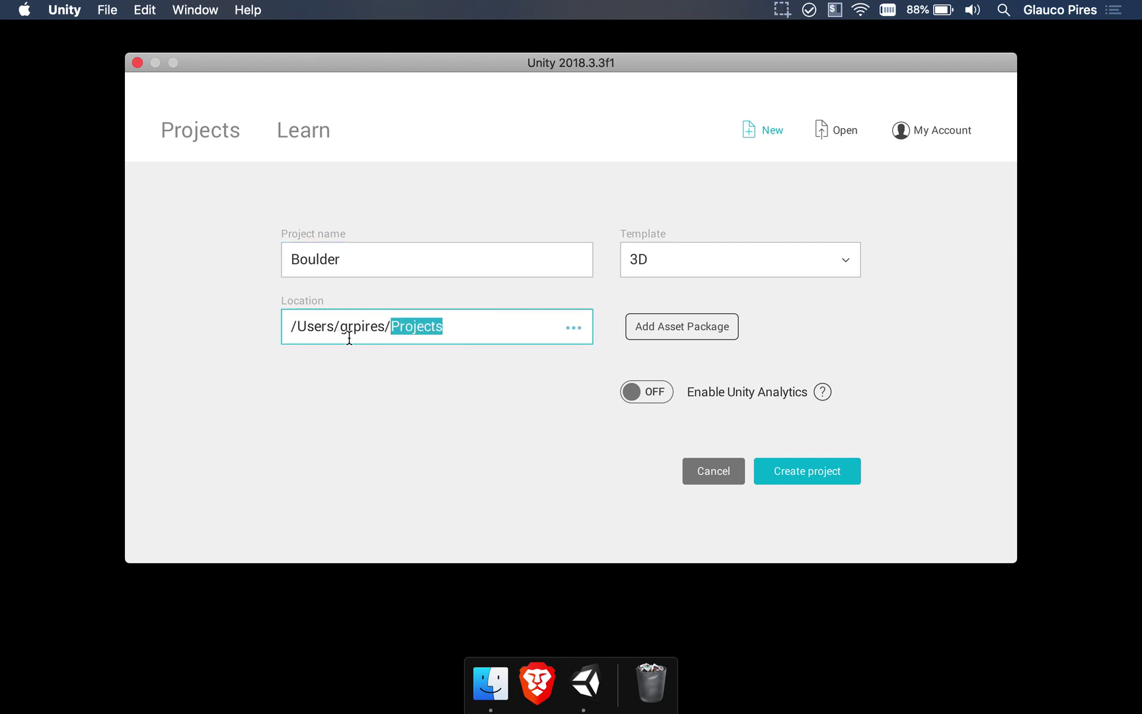
pyautogui.moveTo(340, 328); pyautogui.dragTo(386, 328)
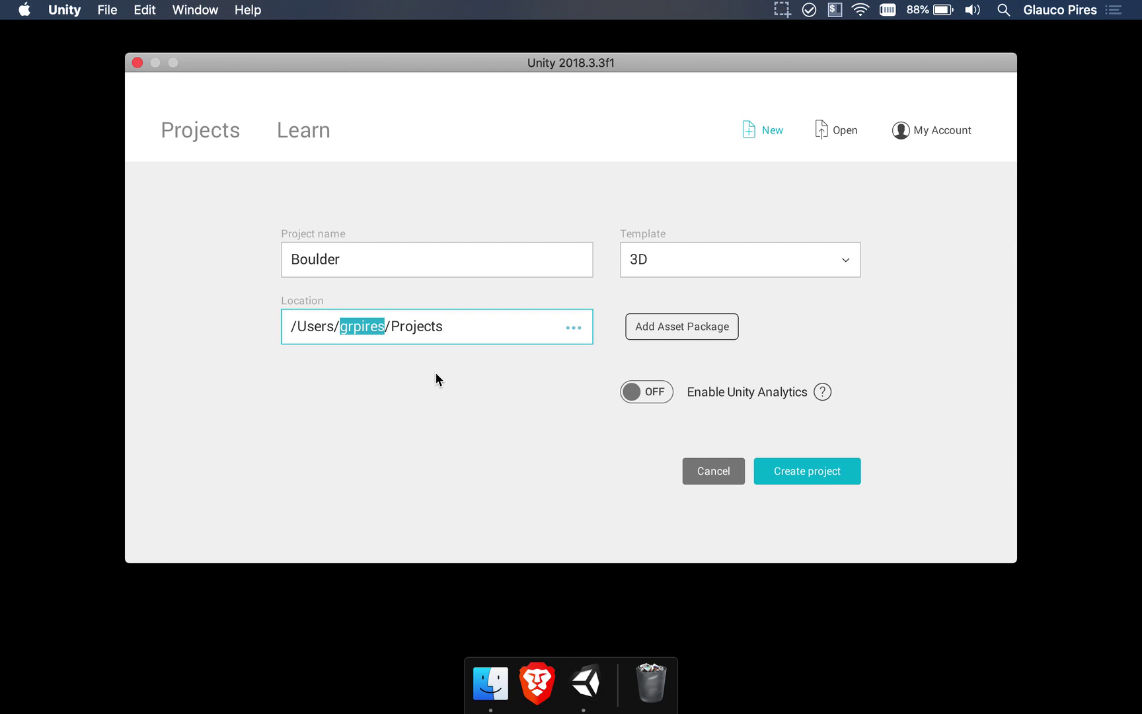
pyautogui.moveTo(391, 328); pyautogui.dragTo(471, 330)
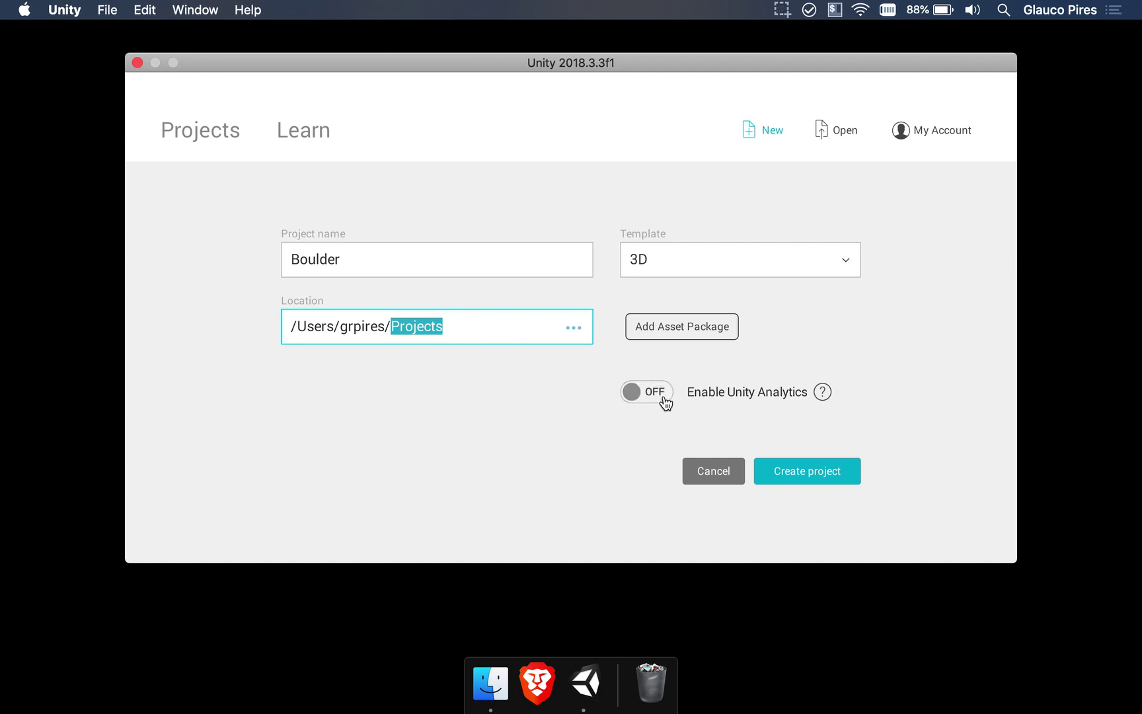
pyautogui.click(795, 482)
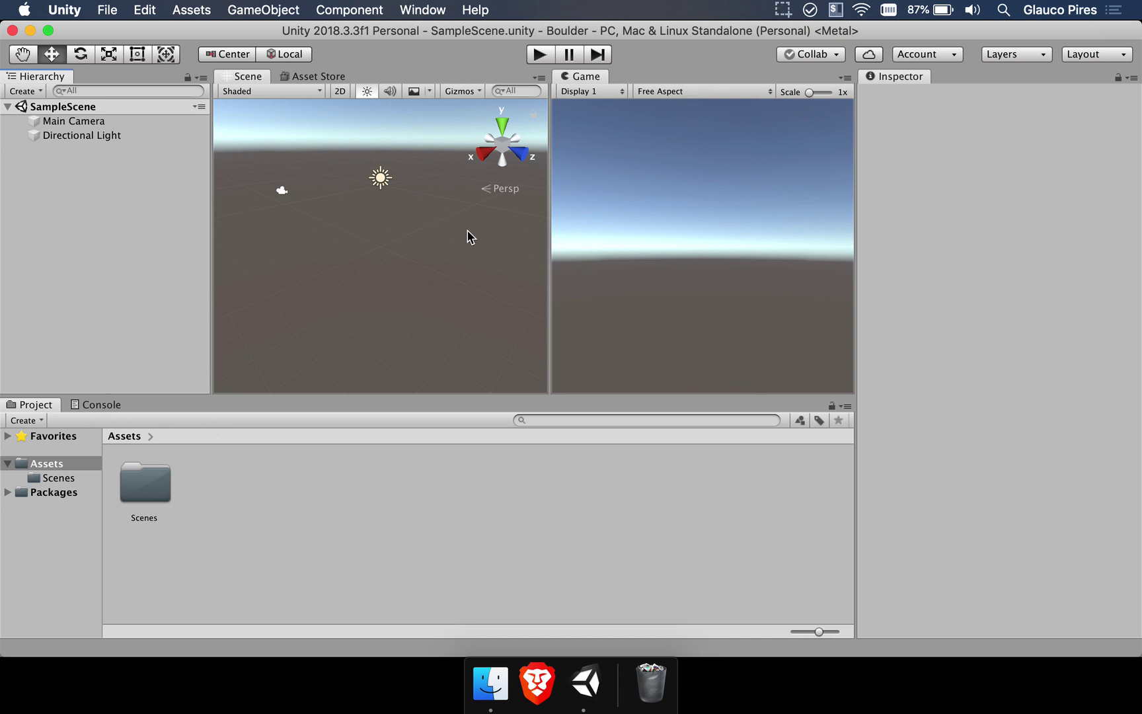
# Step: Switch the editor to the Default layout and orbit the Scene view to show the sky
pyautogui.click(1083, 56)
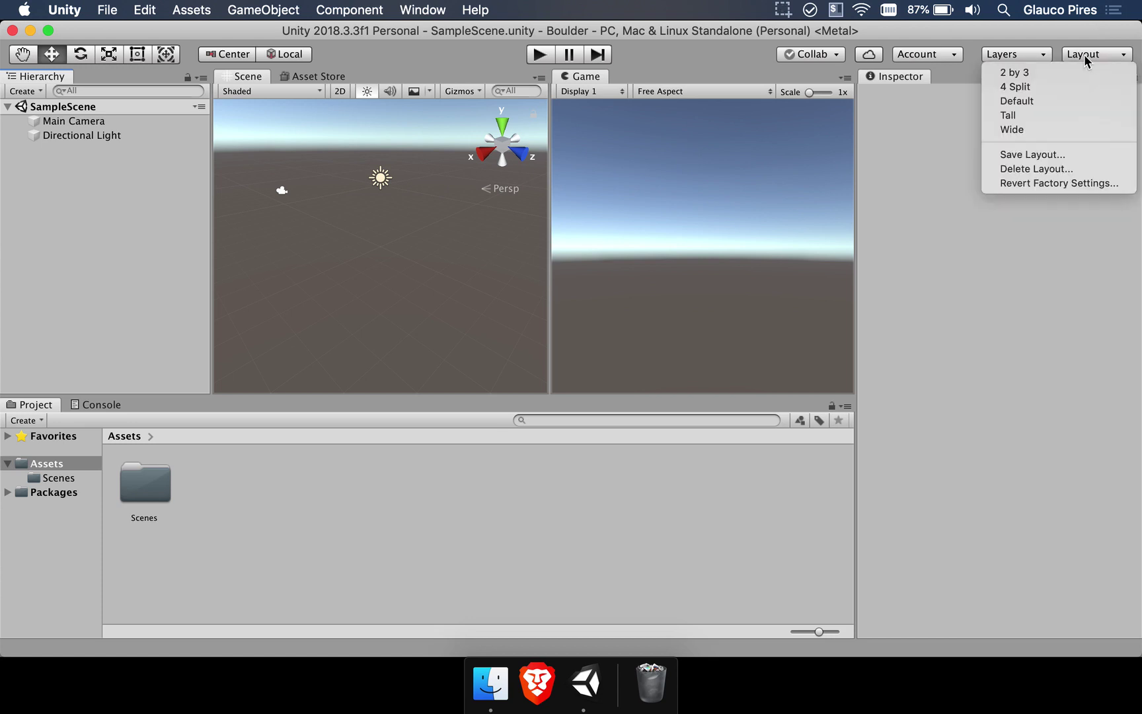
pyautogui.click(1035, 101)
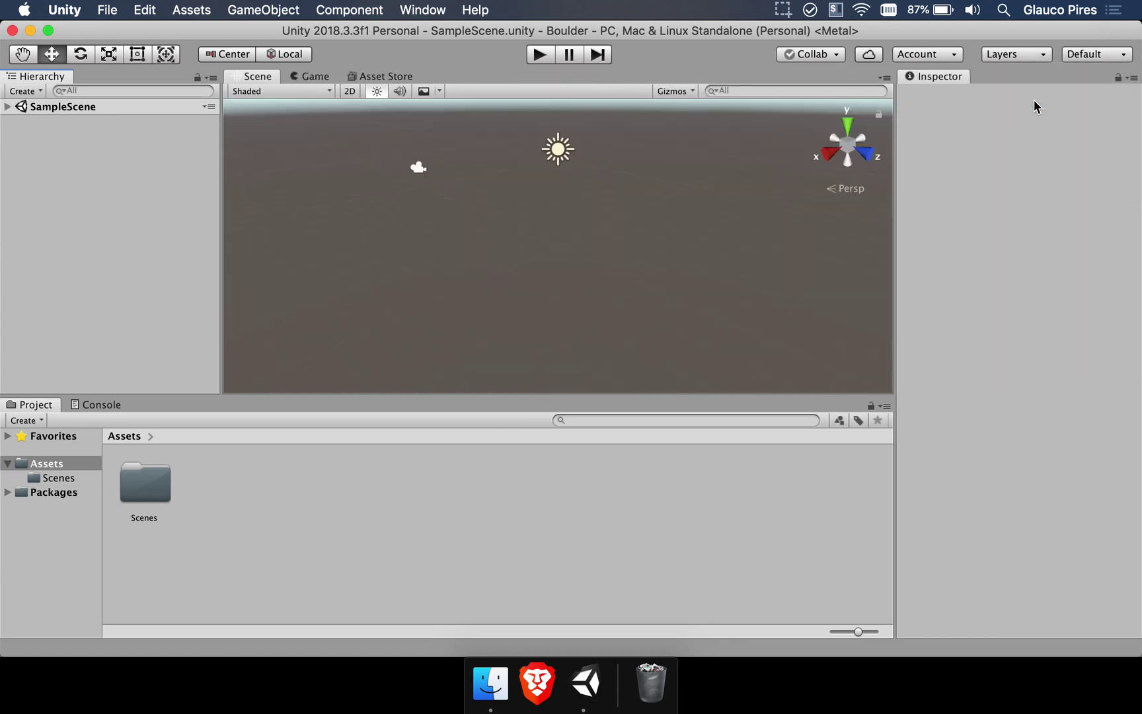
pyautogui.keyDown('alt'); pyautogui.moveTo(481, 239); pyautogui.dragTo(402, 116); pyautogui.keyUp('alt')
# Step: Dock the Game view to the right of the Scene view, then orbit the scene
pyautogui.click(310, 76)
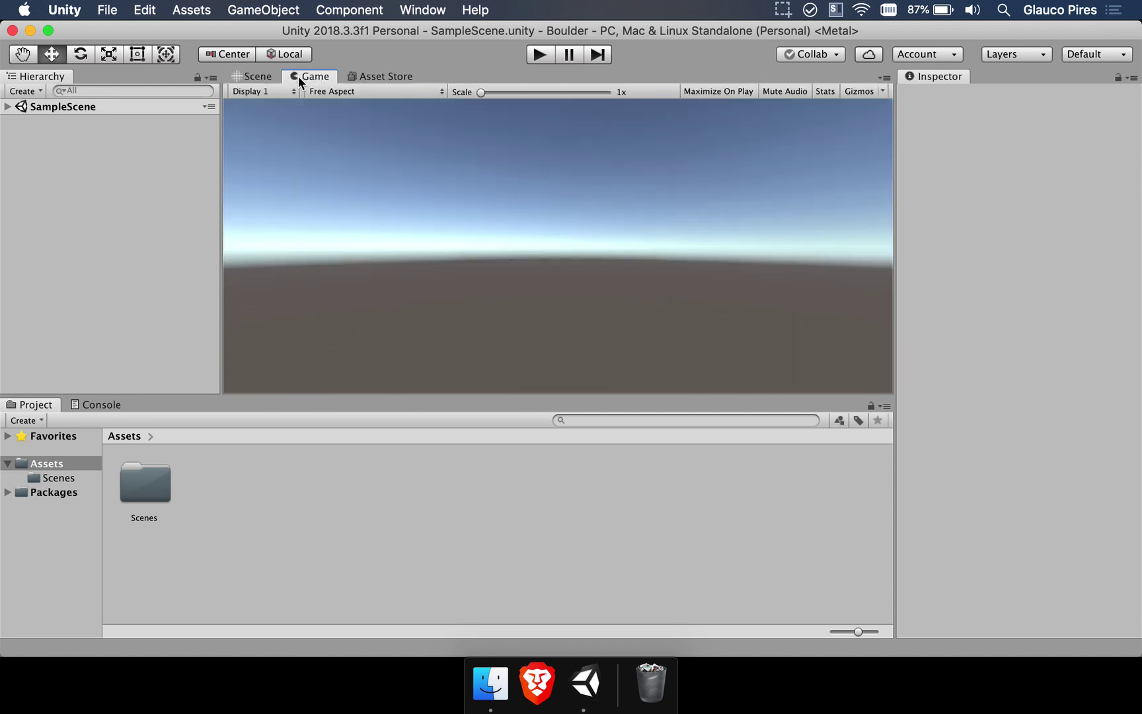
pyautogui.click(268, 77)
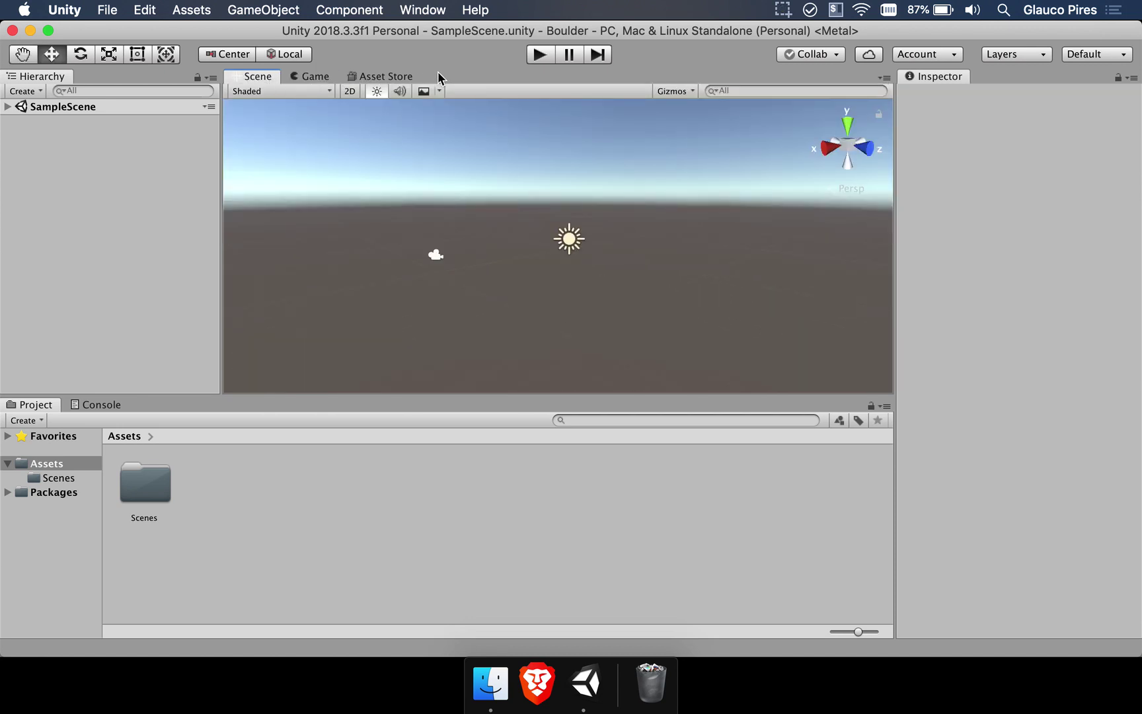
pyautogui.moveTo(311, 76); pyautogui.dragTo(550, 229)
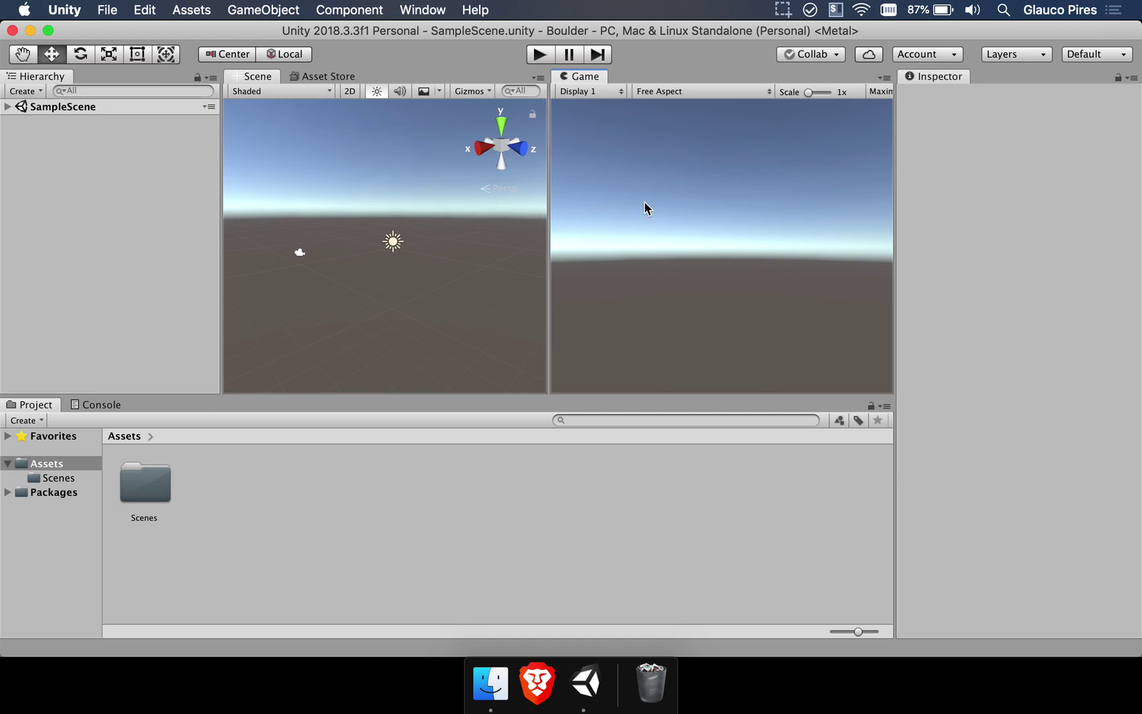
pyautogui.keyDown('alt'); pyautogui.moveTo(450, 242); pyautogui.dragTo(501, 271); pyautogui.keyUp('alt')
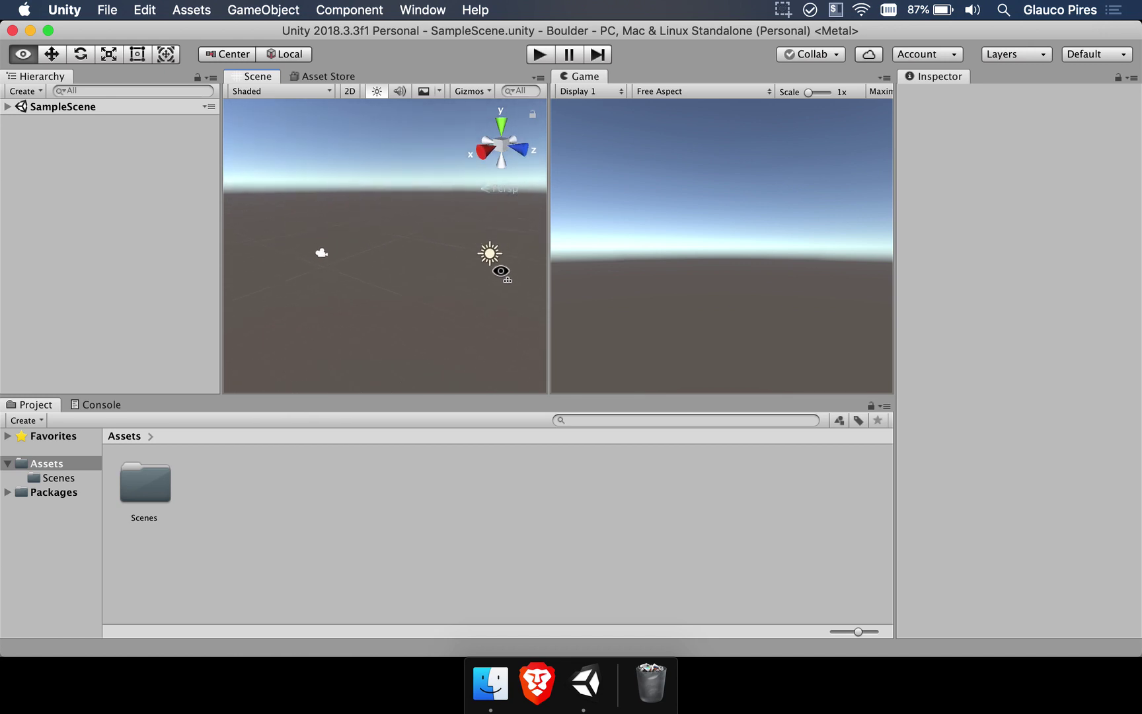
pyautogui.keyDown('alt'); pyautogui.moveTo(391, 261); pyautogui.dragTo(416, 273); pyautogui.keyUp('alt')
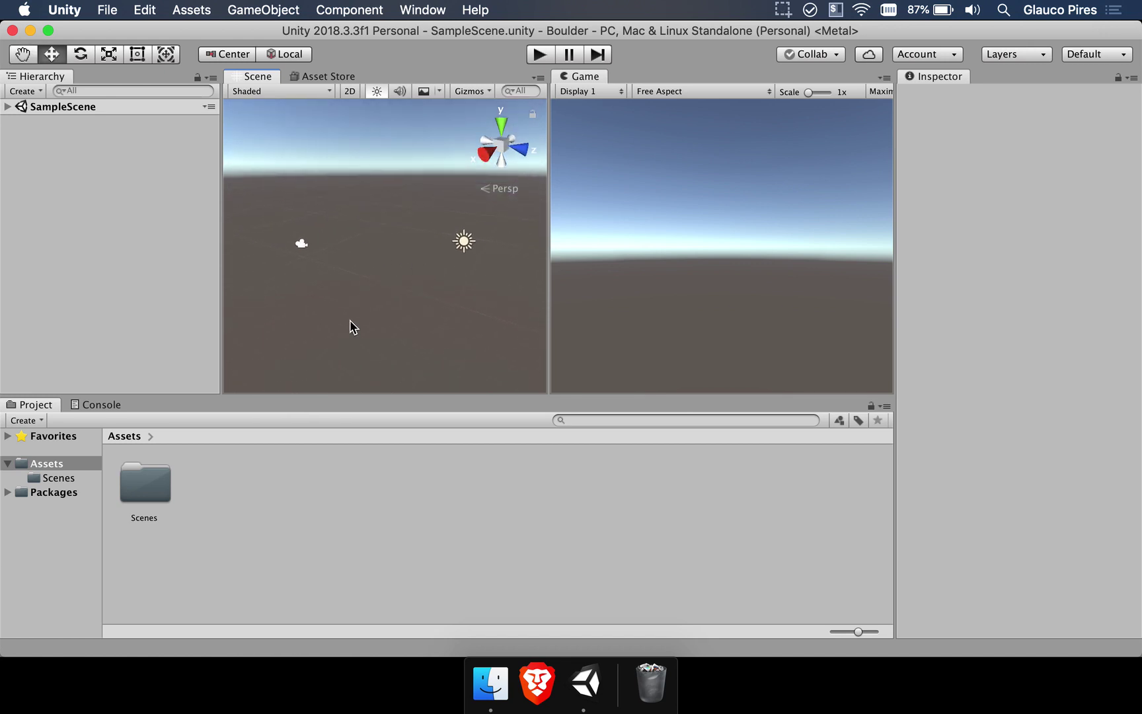
# Step: Open the Timeline window and dock it beside the Project and Console tabs
pyautogui.click(436, 9)
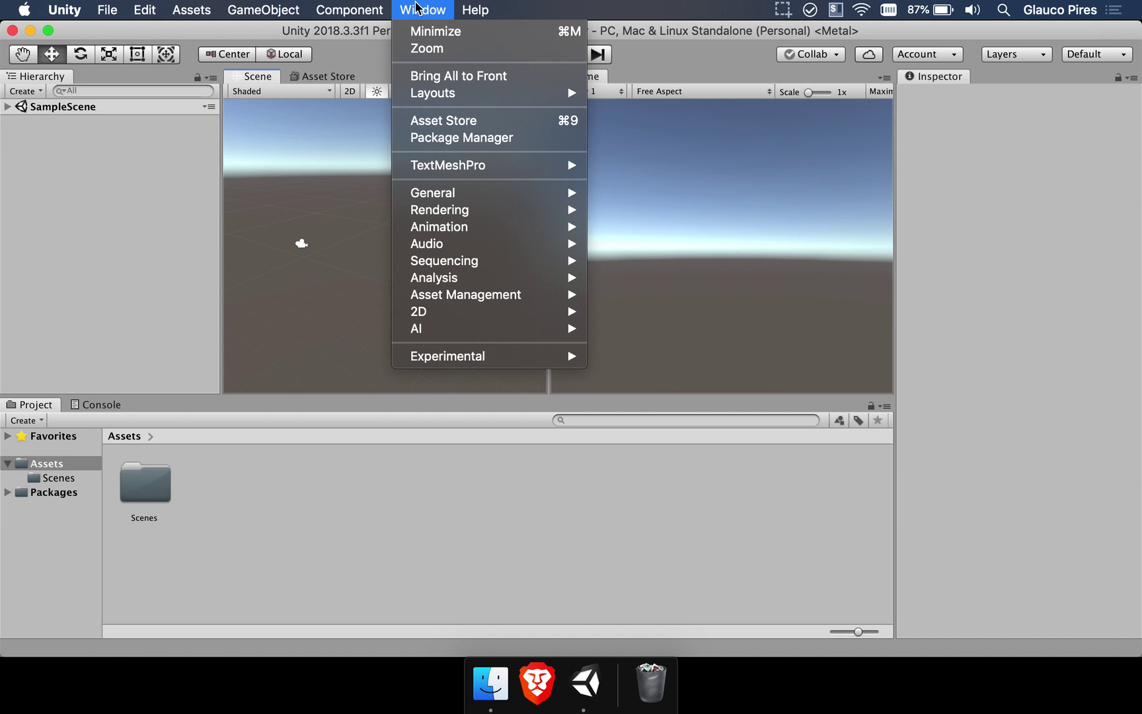
pyautogui.moveTo(444, 261)
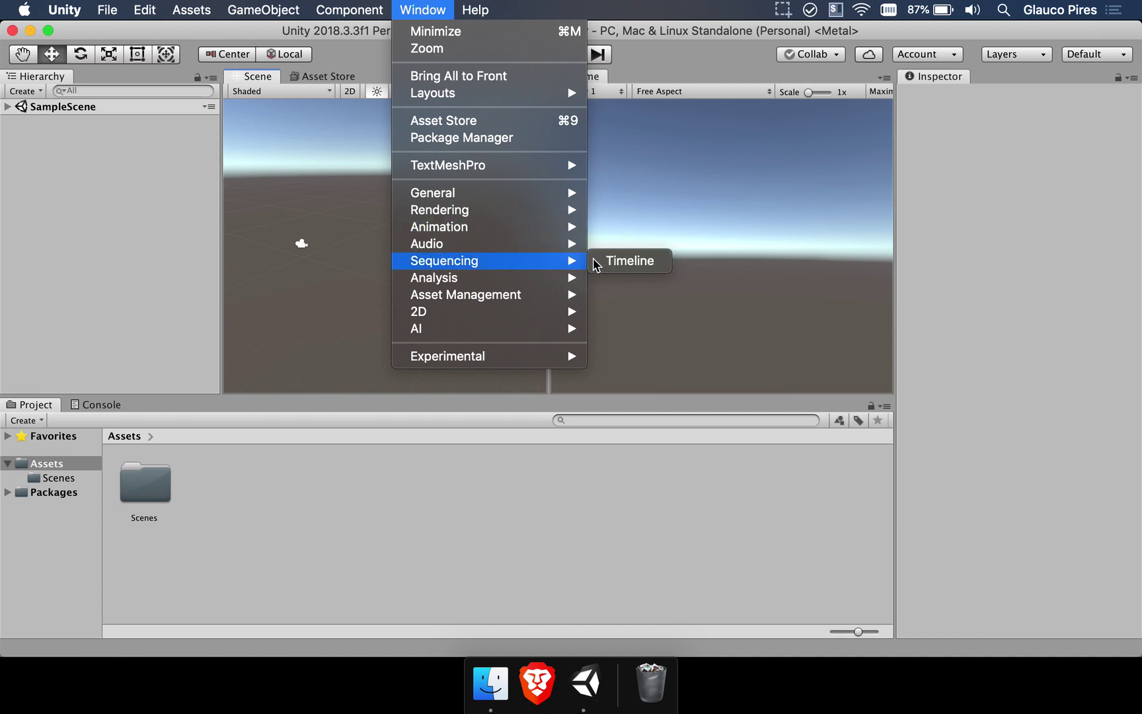
pyautogui.click(612, 261)
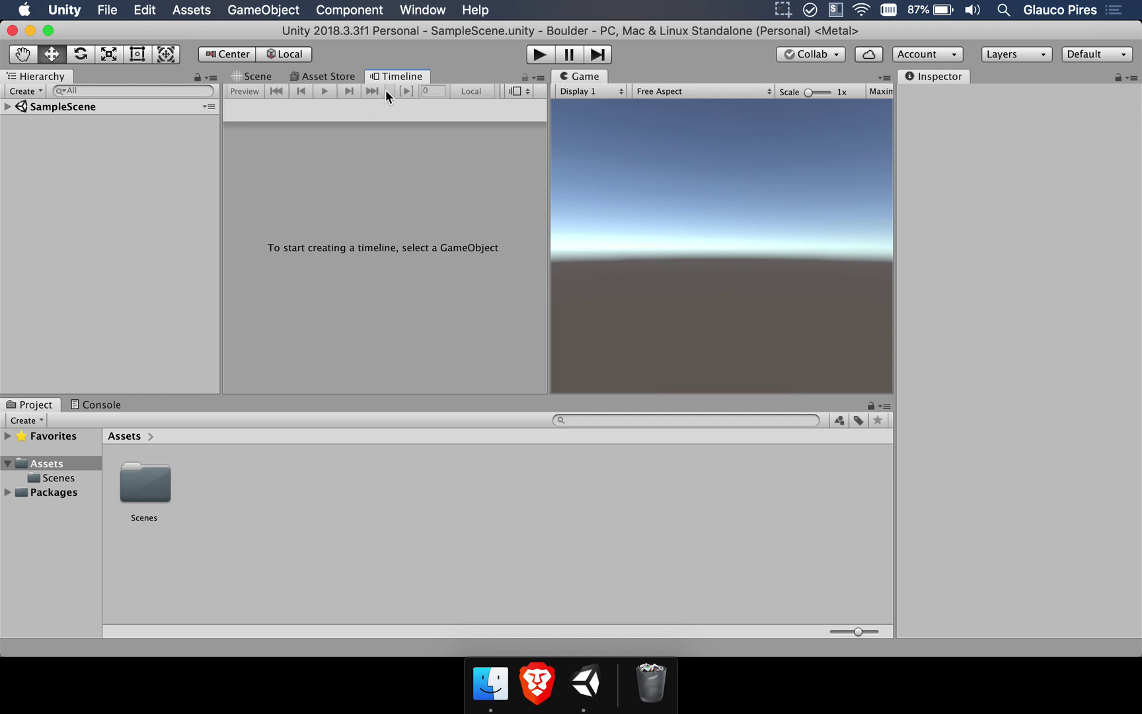
pyautogui.moveTo(391, 74); pyautogui.dragTo(178, 411)
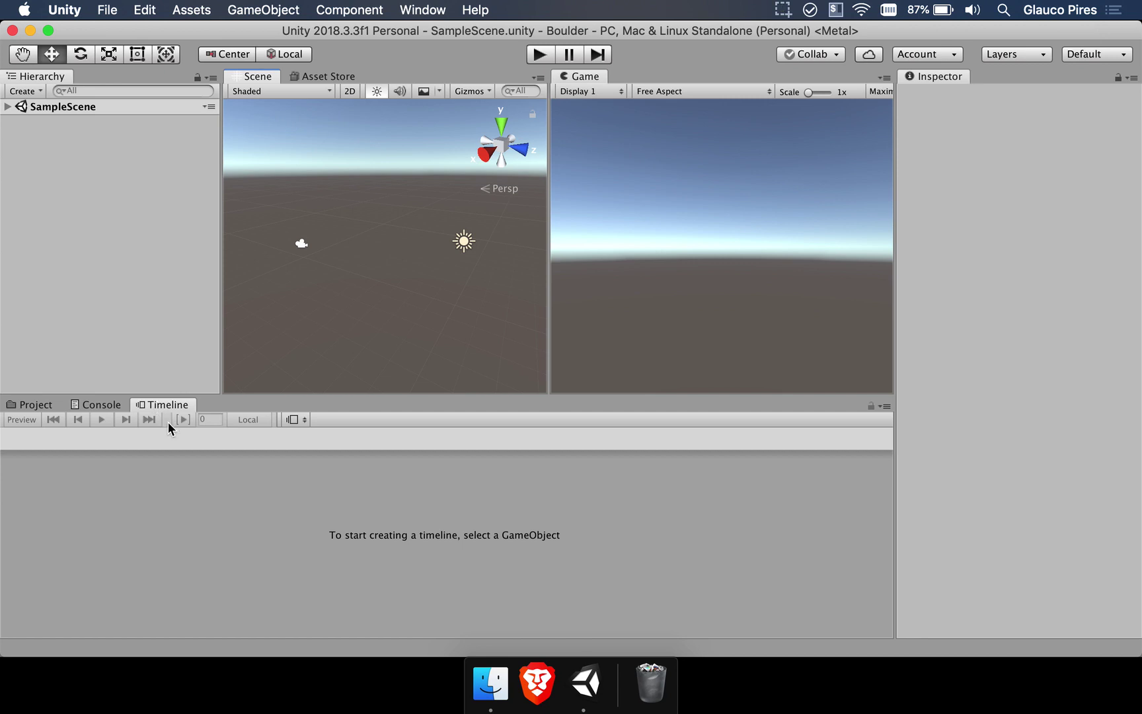
# Step: Return to the Project tab, expand Packages, and widen the folder tree
pyautogui.click(31, 406)
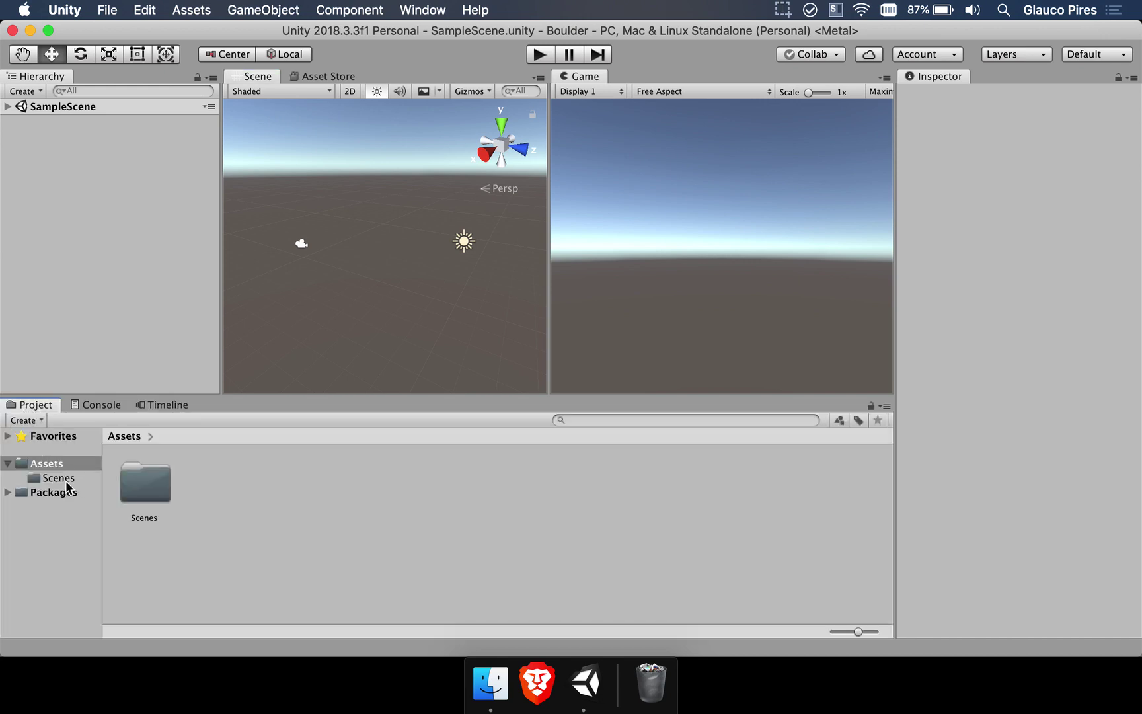
pyautogui.click(8, 492)
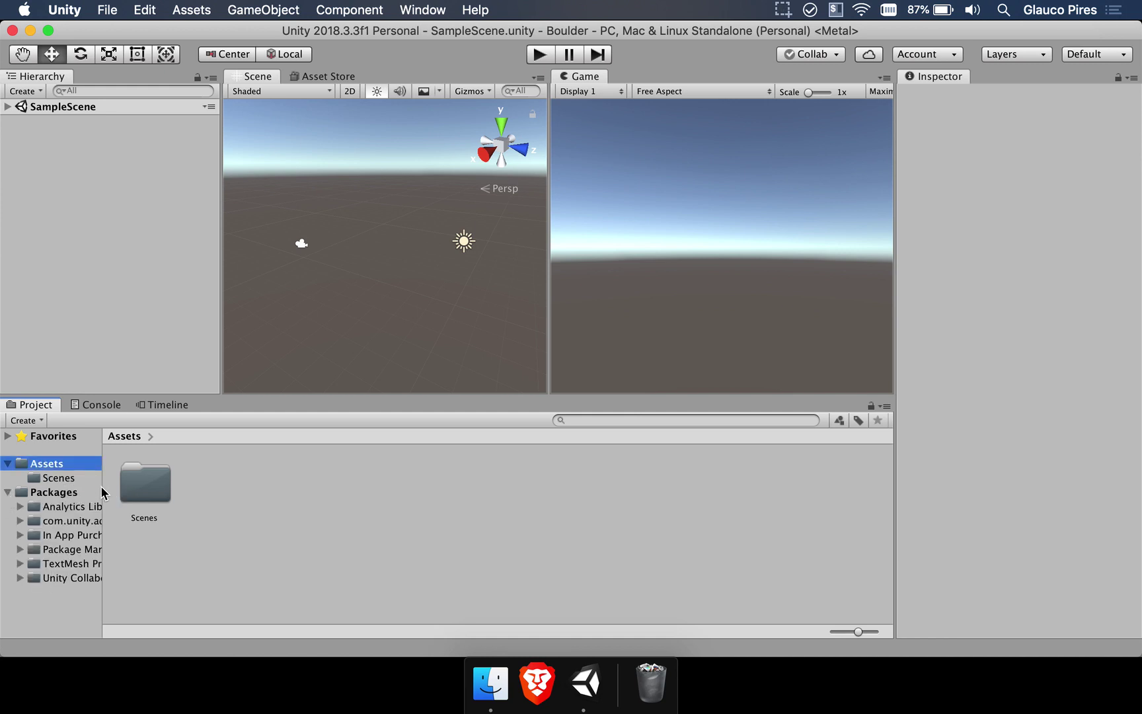
pyautogui.moveTo(102, 489); pyautogui.dragTo(152, 492)
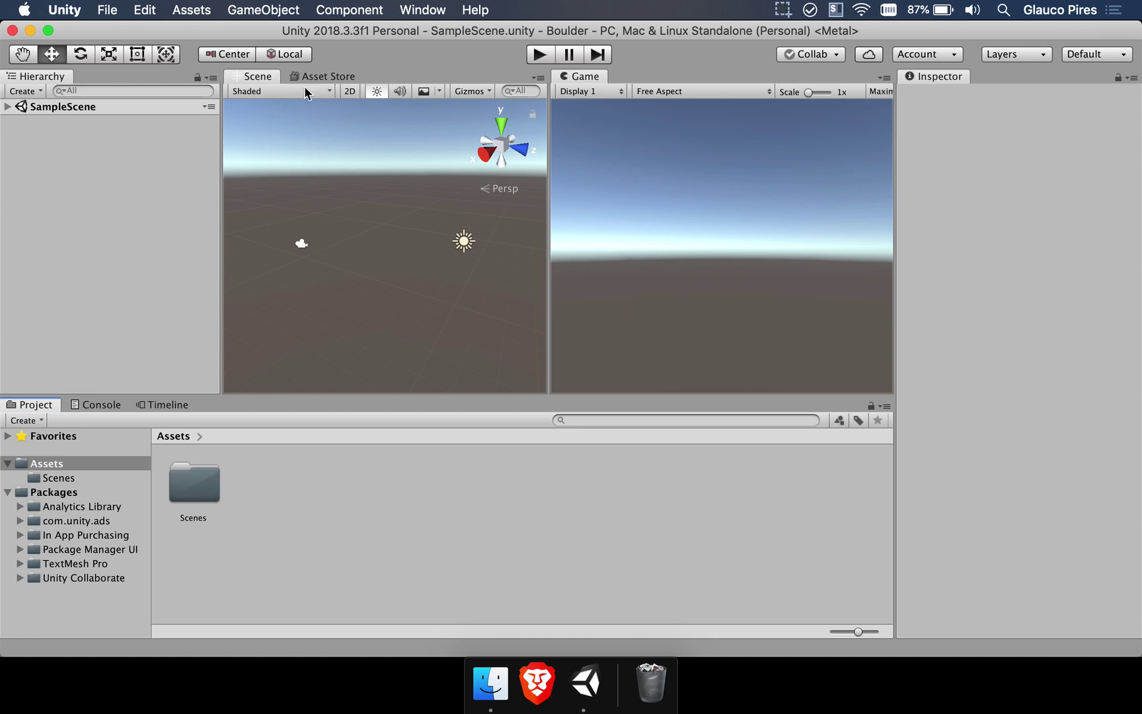
pyautogui.click(423, 7)
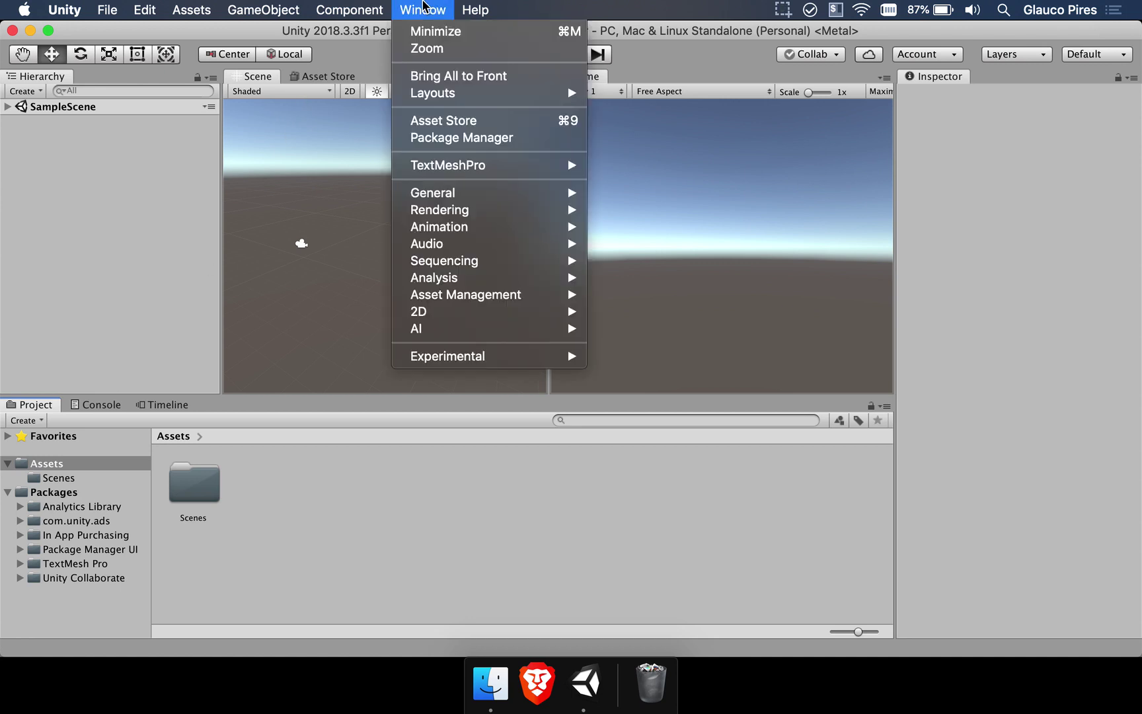
# Step: Open the Package Manager, select Cinemachine 2.2.8, and move the window right of the Scene view
pyautogui.click(440, 137)
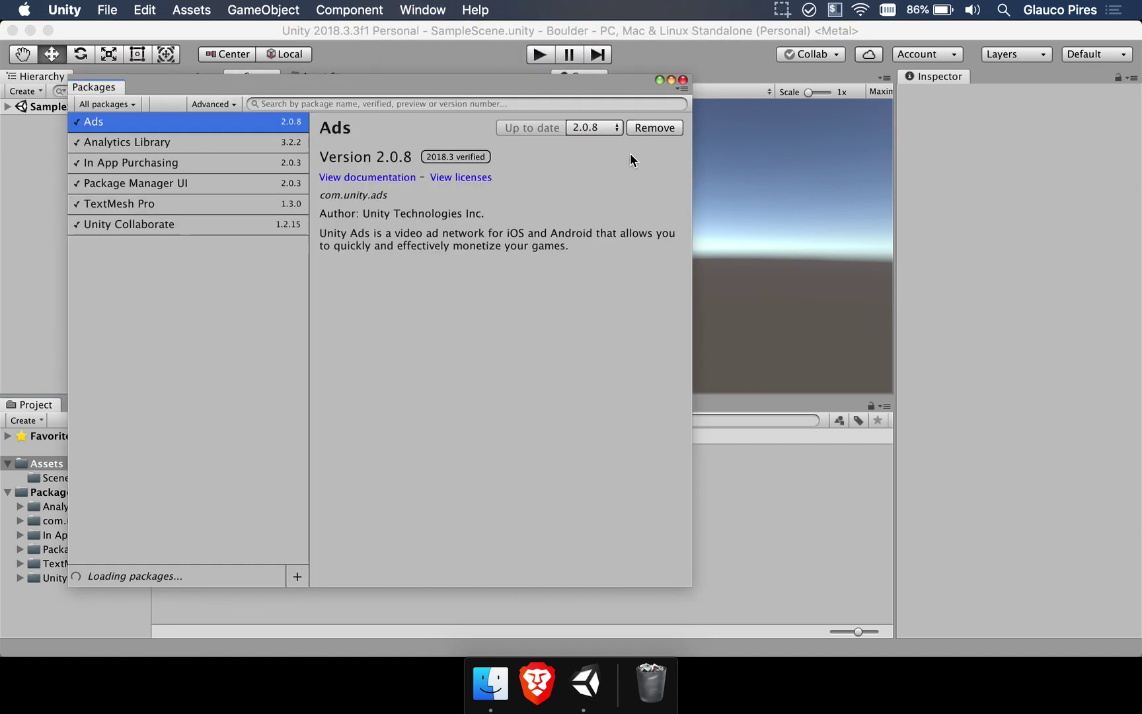
pyautogui.moveTo(407, 81); pyautogui.dragTo(497, 82)
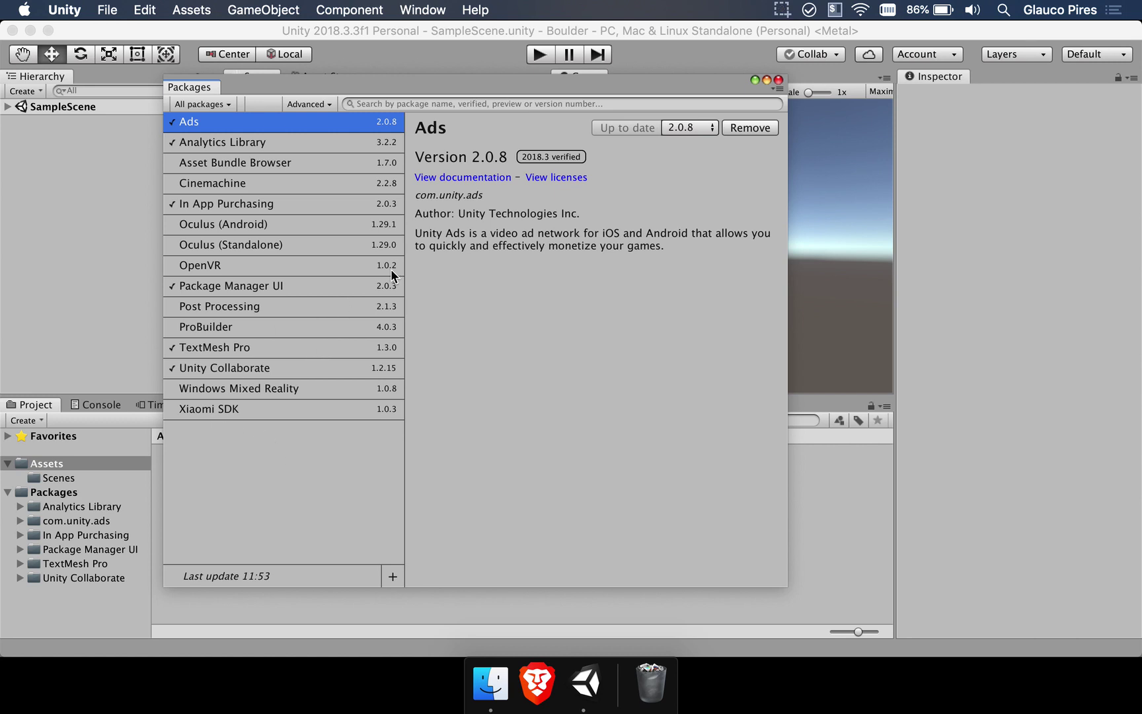
pyautogui.click(210, 187)
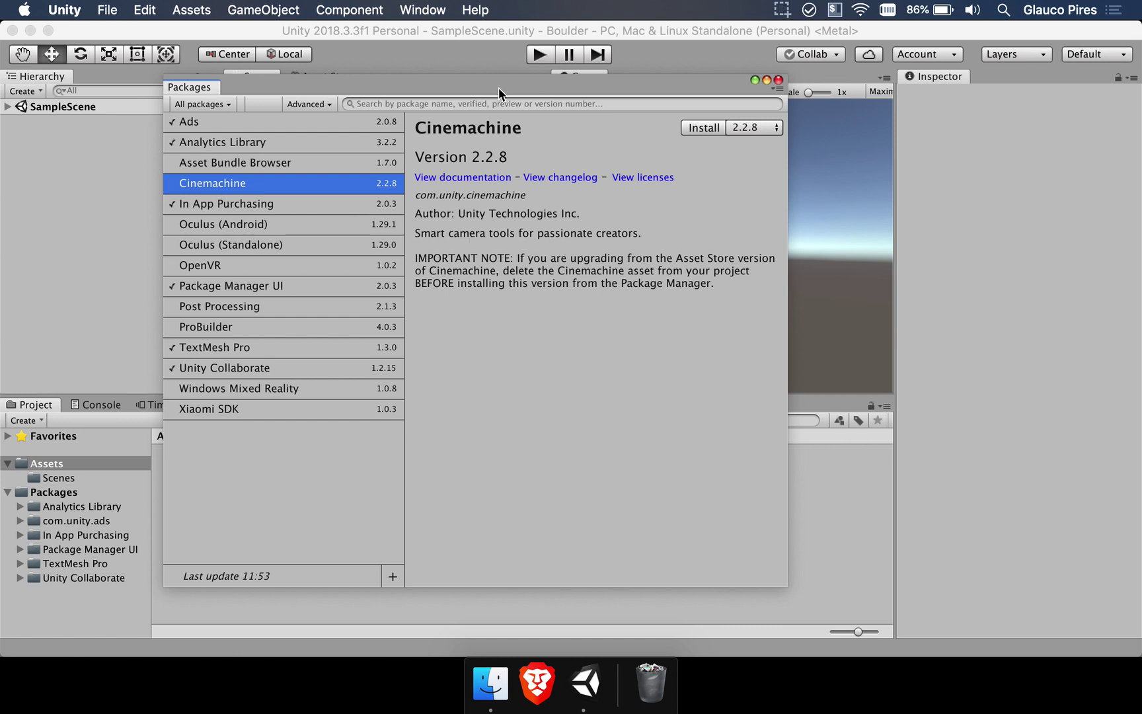
pyautogui.moveTo(499, 87); pyautogui.dragTo(837, 122)
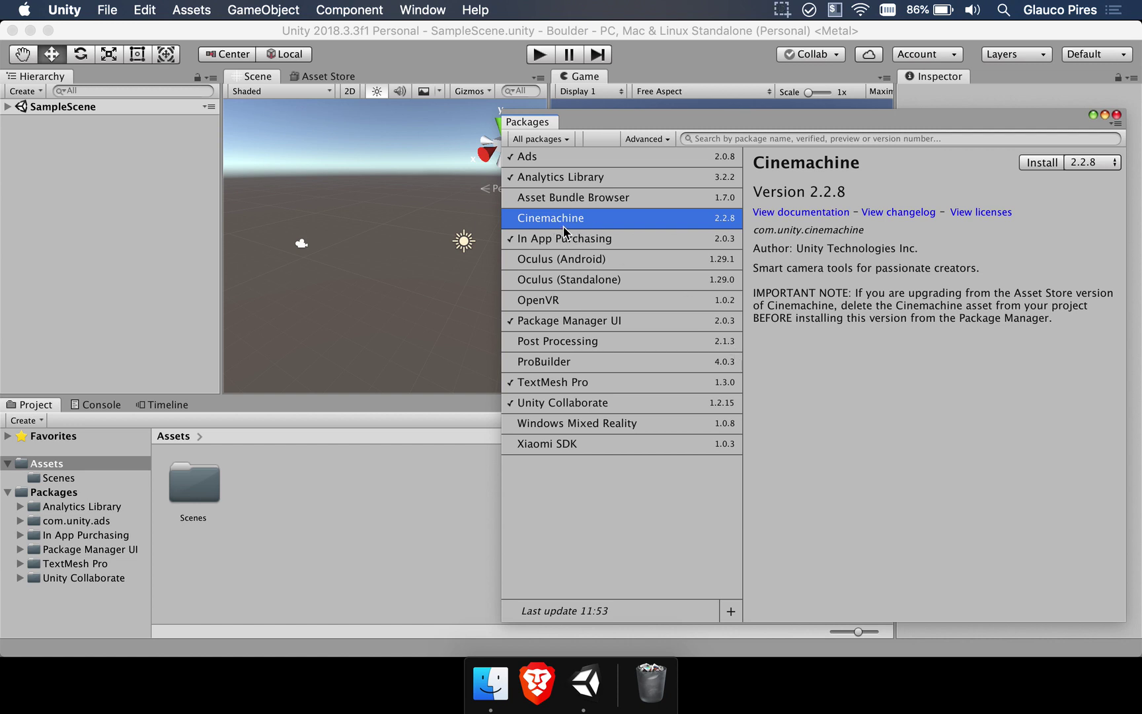
# Step: Install Cinemachine 2.2.8 and close the Package Manager once it's up to date
pyautogui.click(1030, 162)
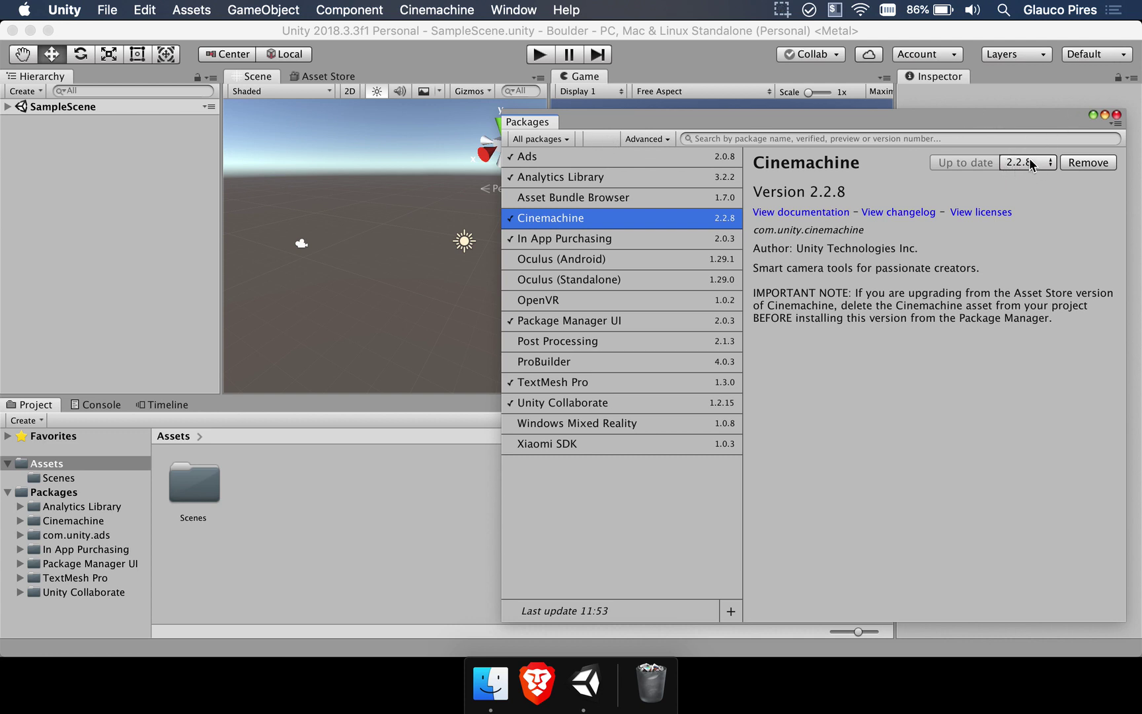
pyautogui.click(1117, 116)
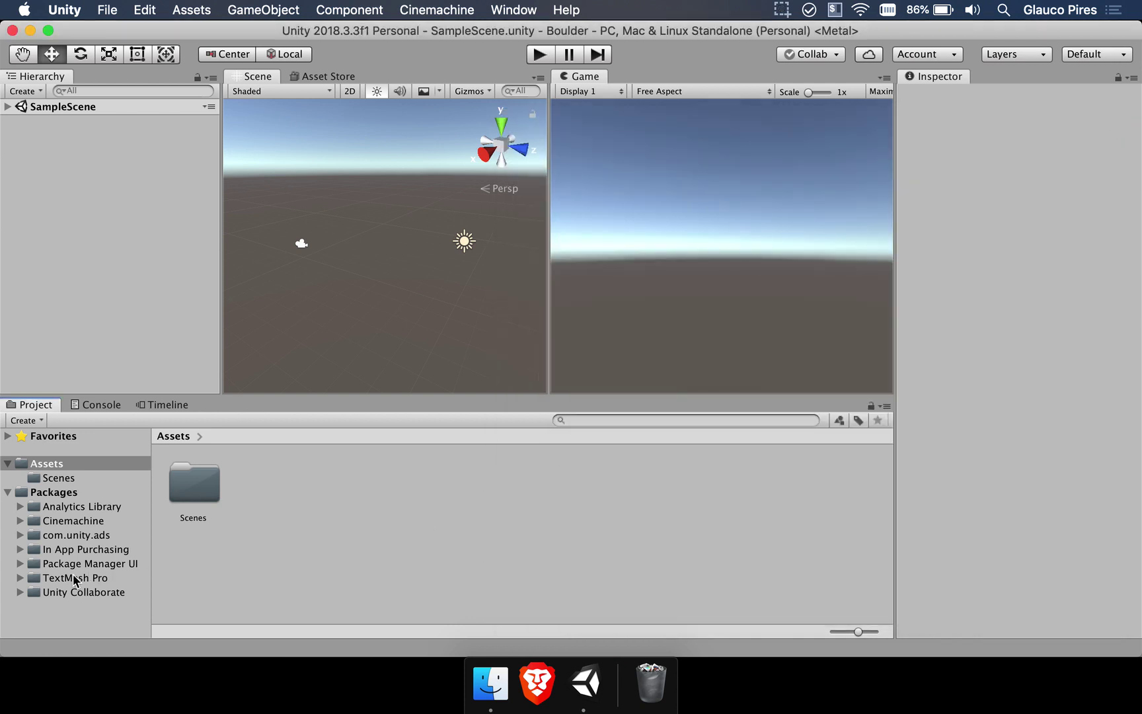
# Step: Show the Packages > Cinemachine folder contents and widen the folder tree slightly
pyautogui.click(79, 522)
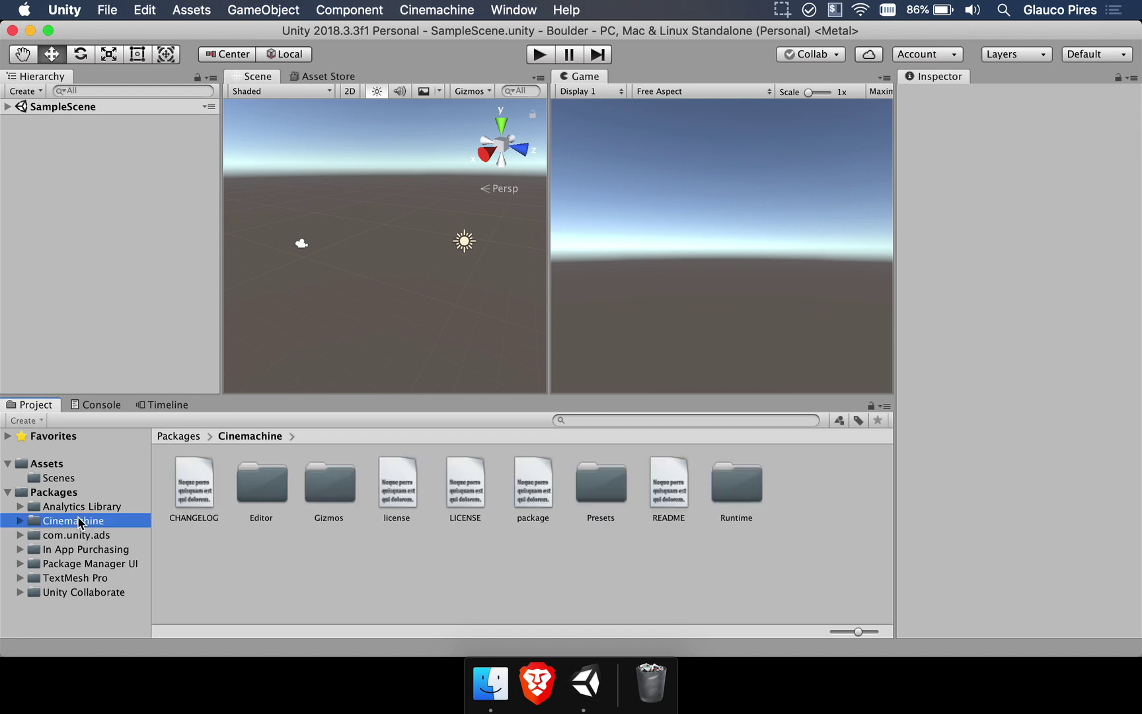
pyautogui.moveTo(151, 455); pyautogui.dragTo(155, 455)
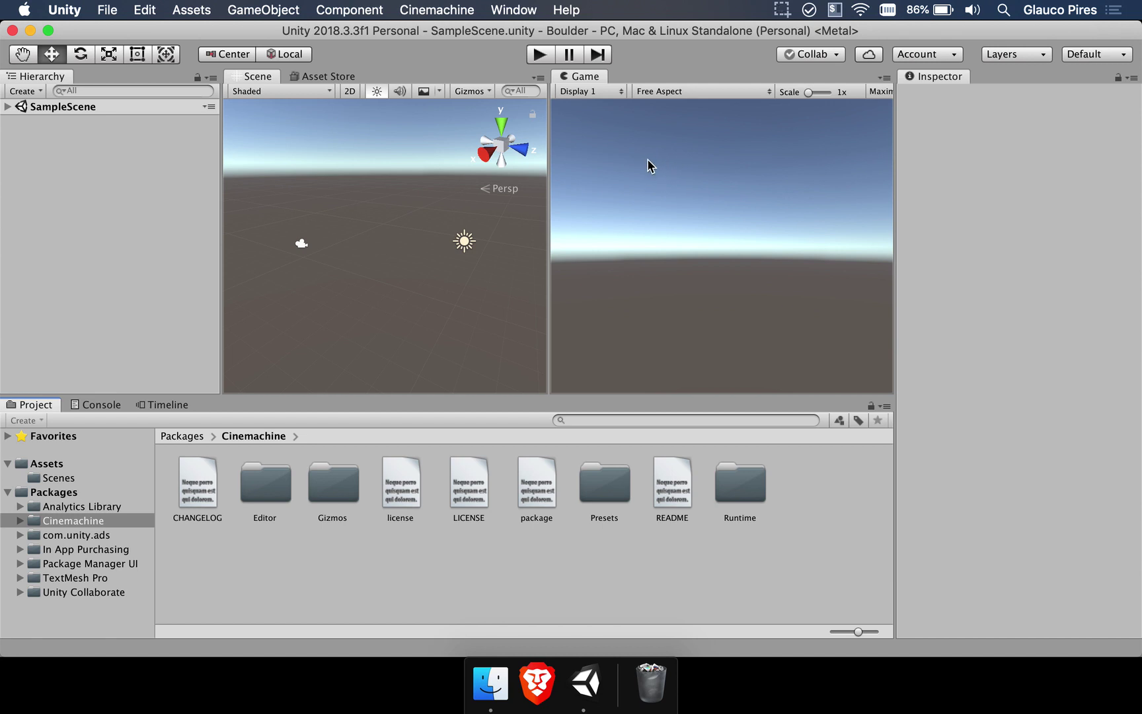
# Step: Orbit the scene, return the Project panel to the top-level Assets folder, and open the Asset Store
pyautogui.click(72, 522)
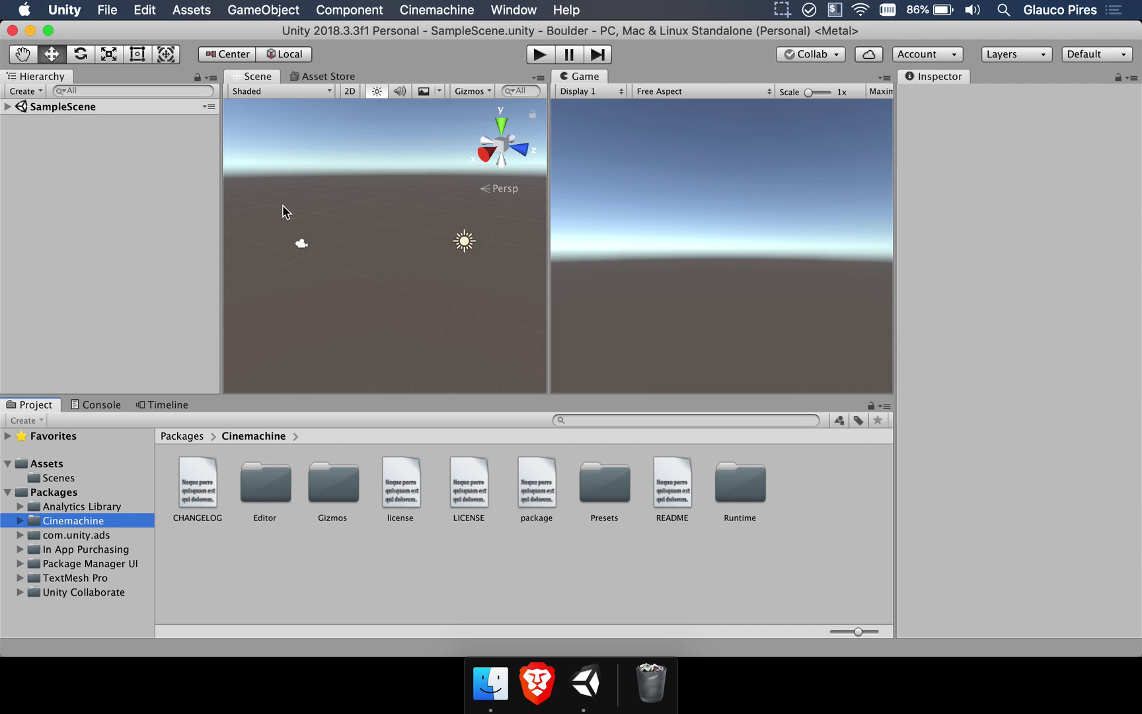
pyautogui.moveTo(395, 222); pyautogui.dragTo(343, 205, button='right')
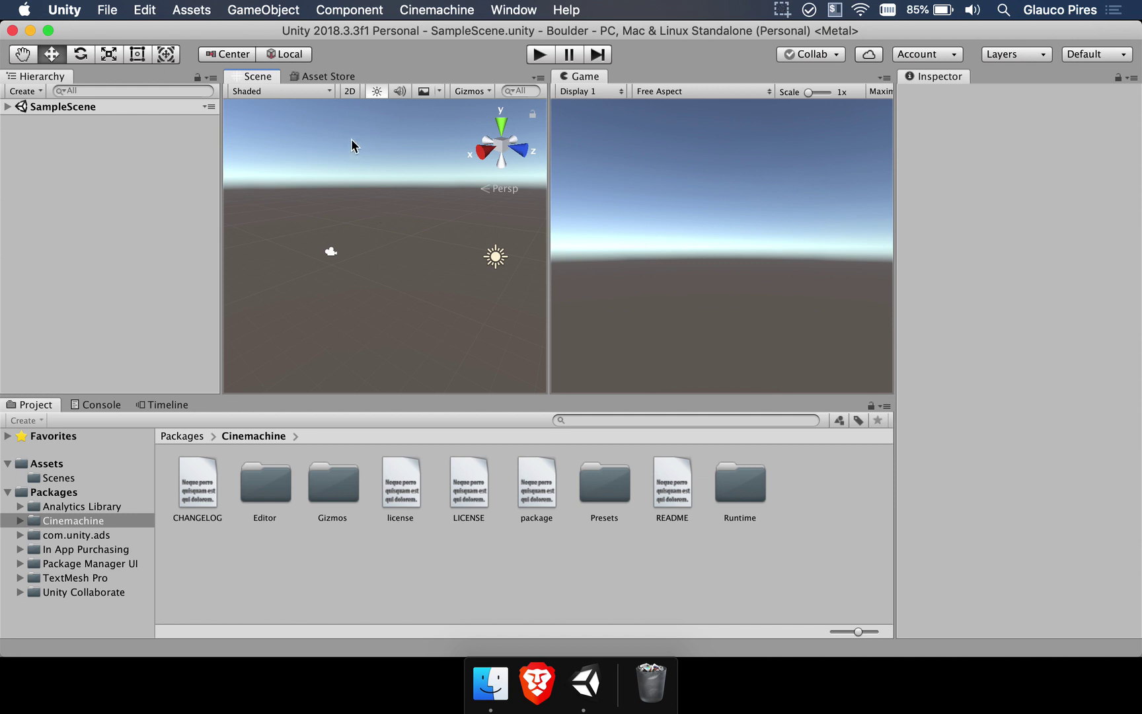
pyautogui.click(202, 8)
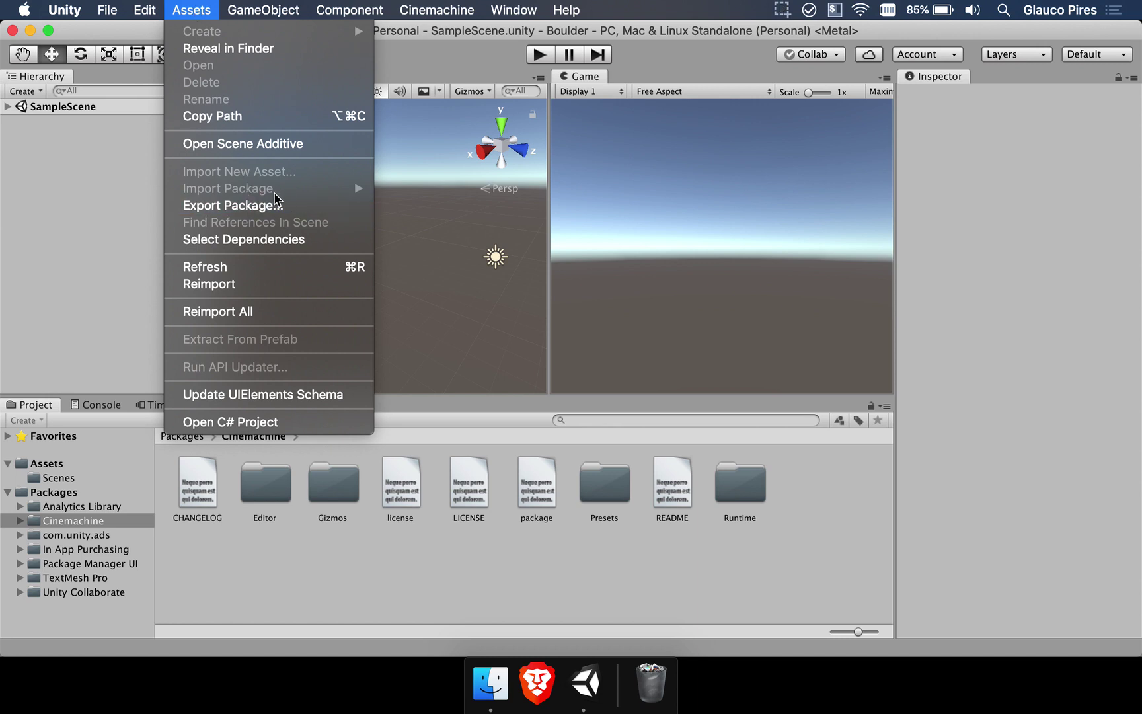
pyautogui.click(105, 154)
pyautogui.click(46, 463)
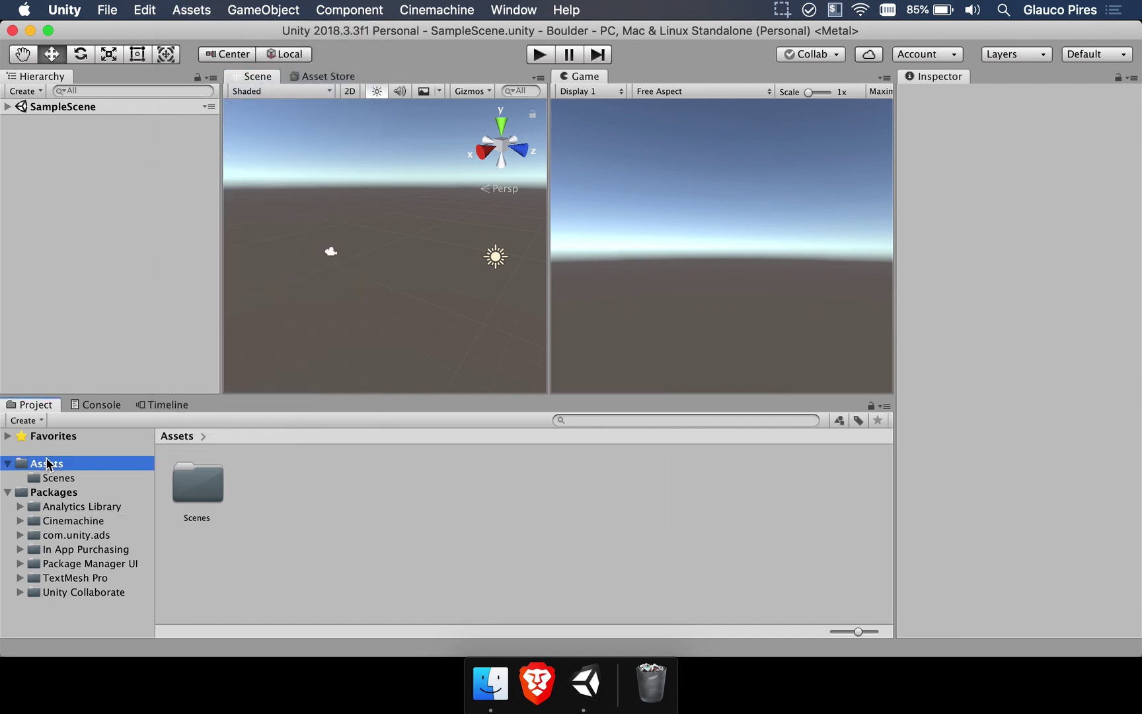
pyautogui.click(316, 76)
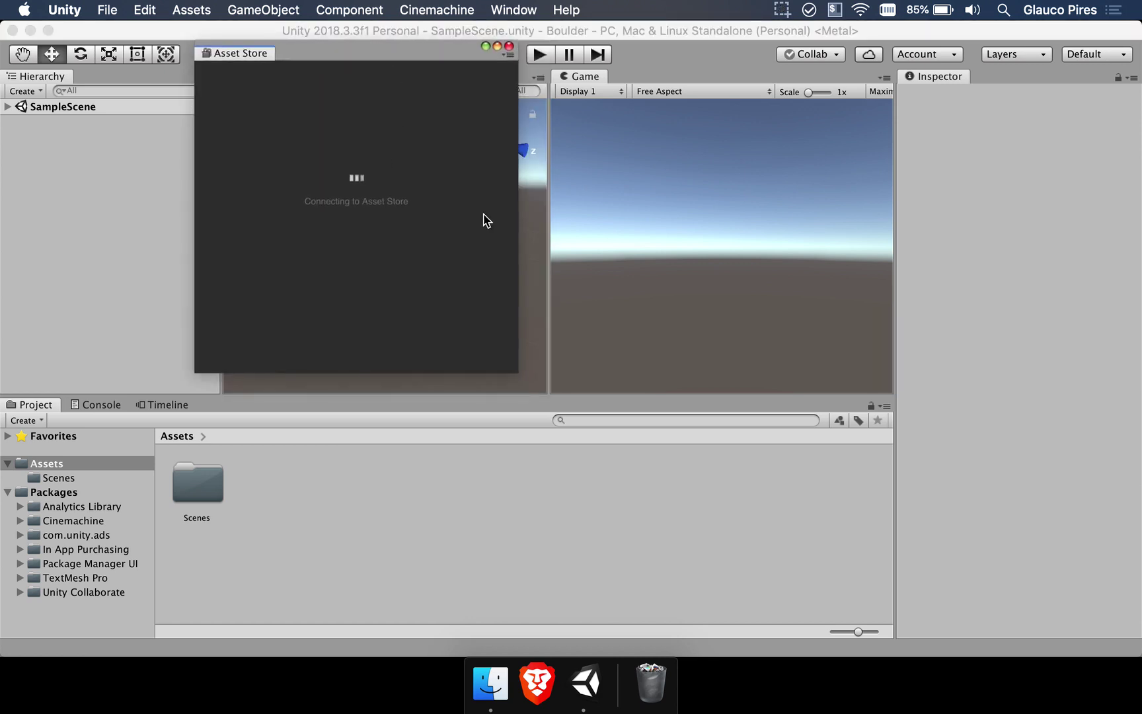
# Step: Enlarge the Asset Store window and search it for 'standard assets'
pyautogui.moveTo(518, 372); pyautogui.dragTo(941, 585)
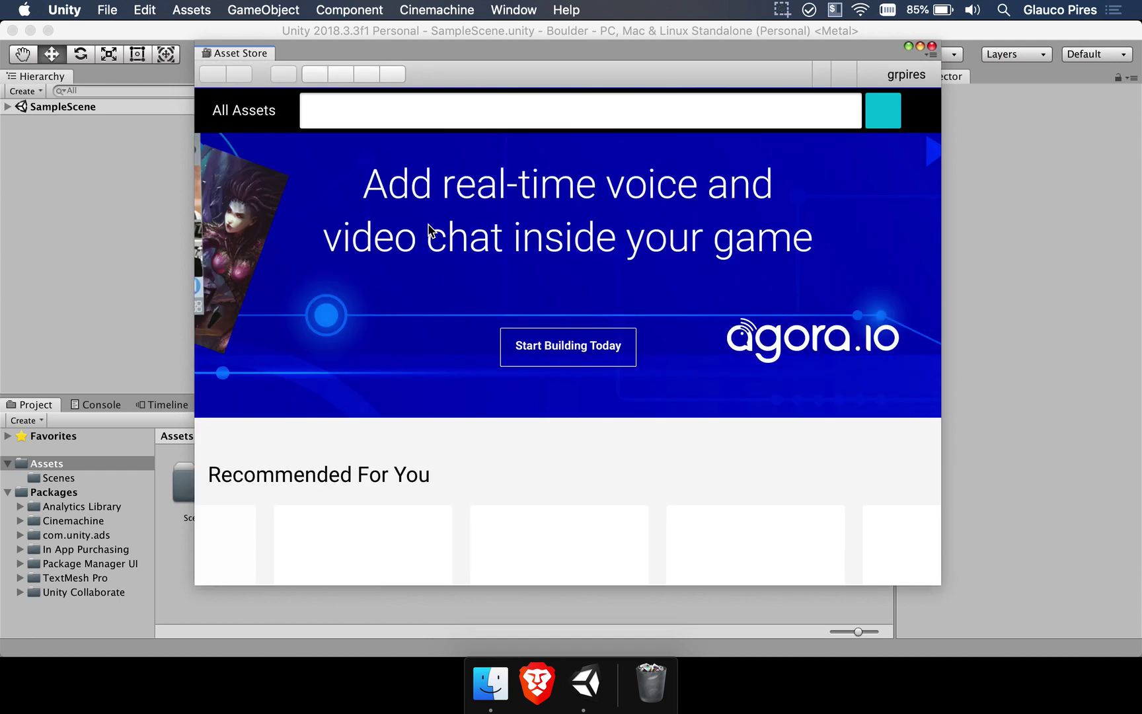
pyautogui.click(396, 109)
pyautogui.write('stand')
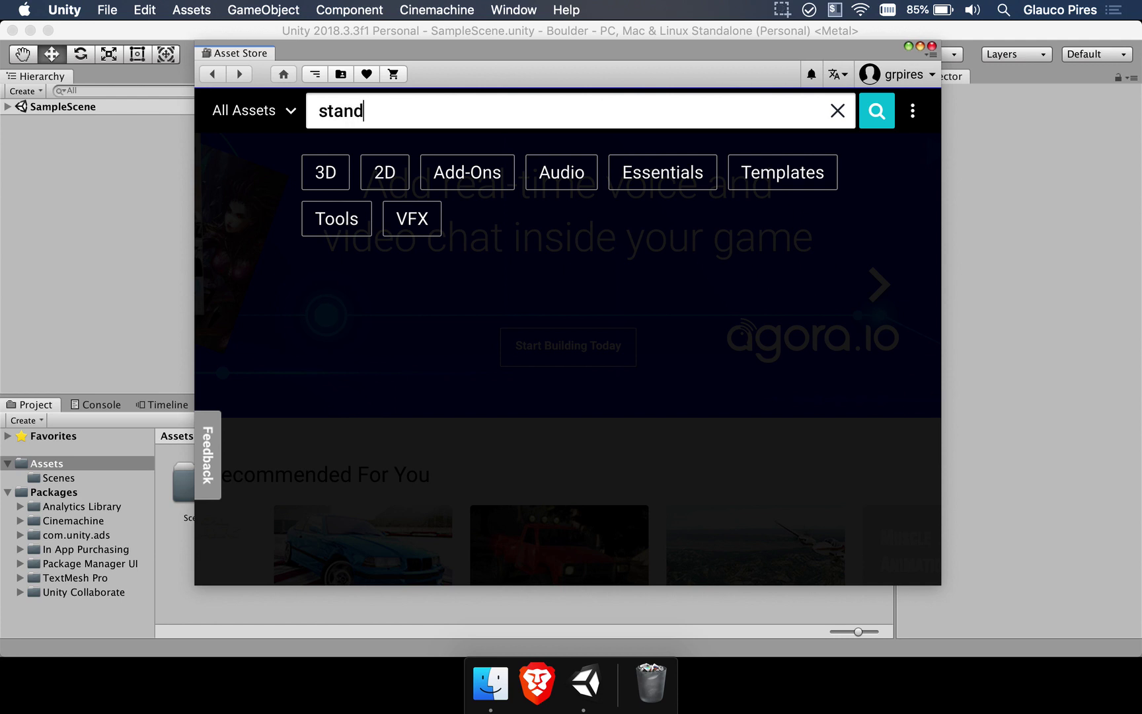
pyautogui.write('ard assets')
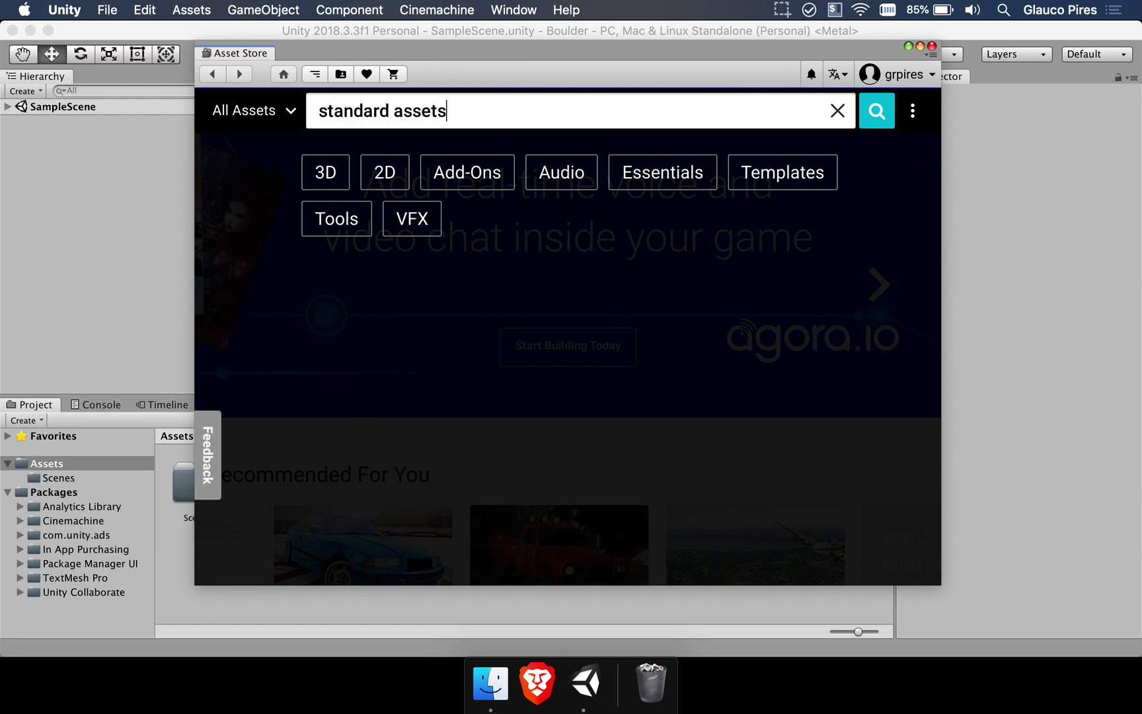
pyautogui.press('Return')
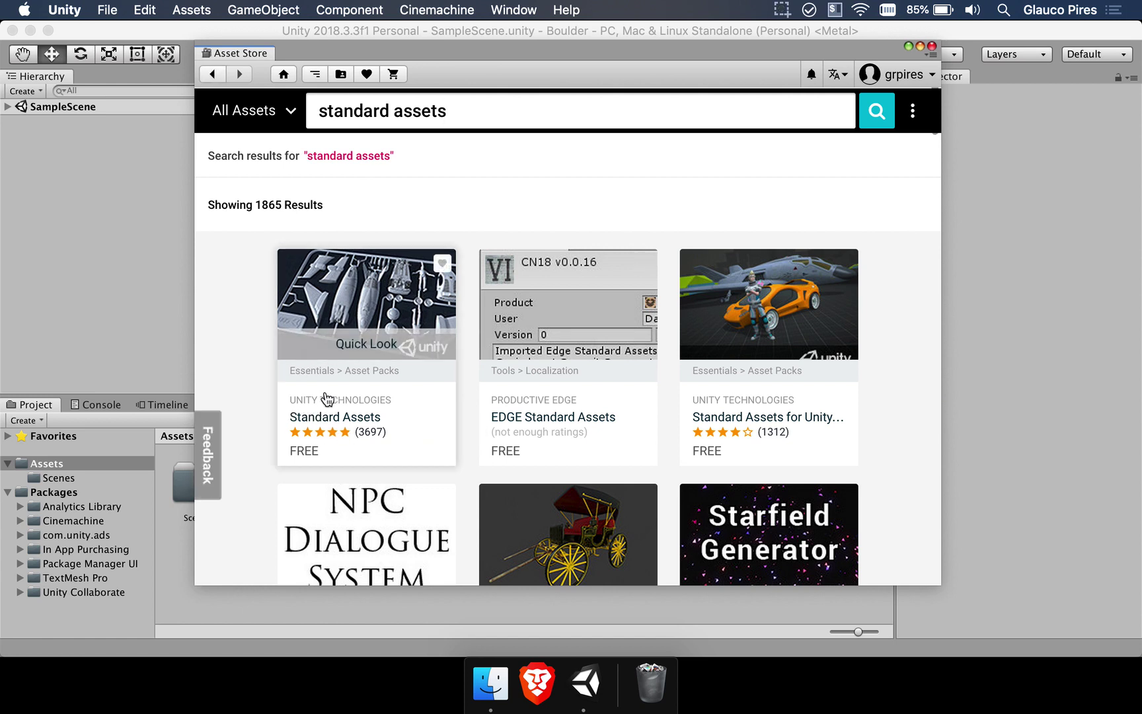
# Step: Open the Standard Assets product page from Unity Technologies and start importing the free package
pyautogui.click(374, 303)
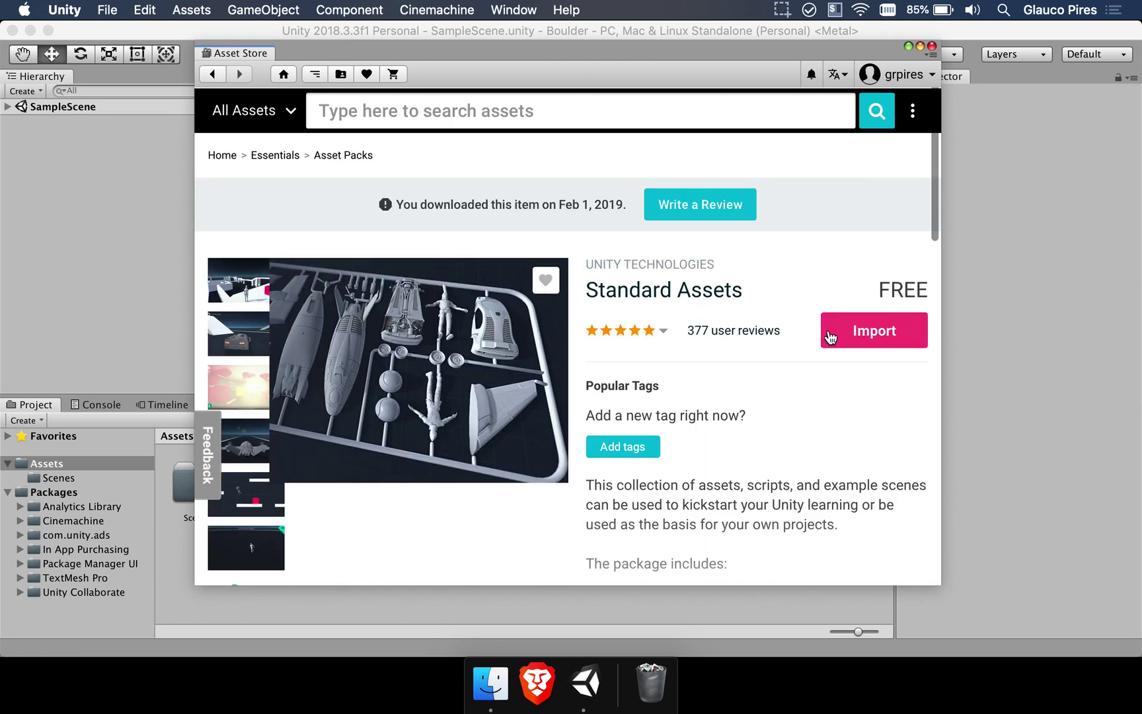
pyautogui.scroll(-2, 786, 311)
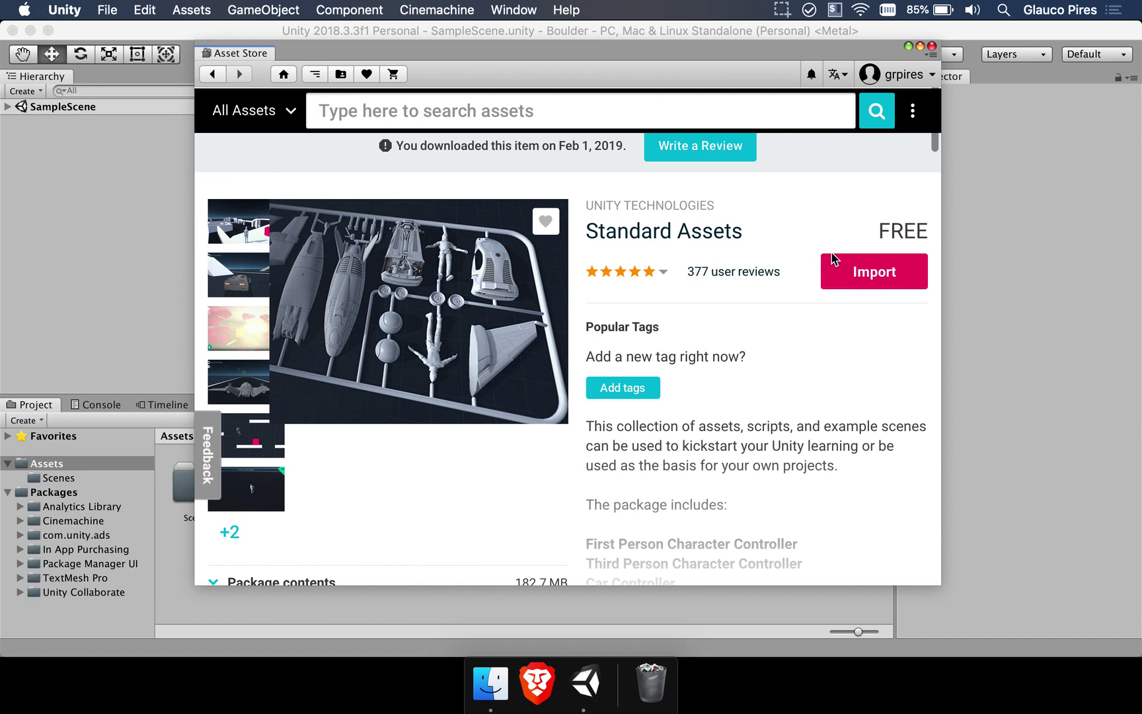
pyautogui.click(851, 280)
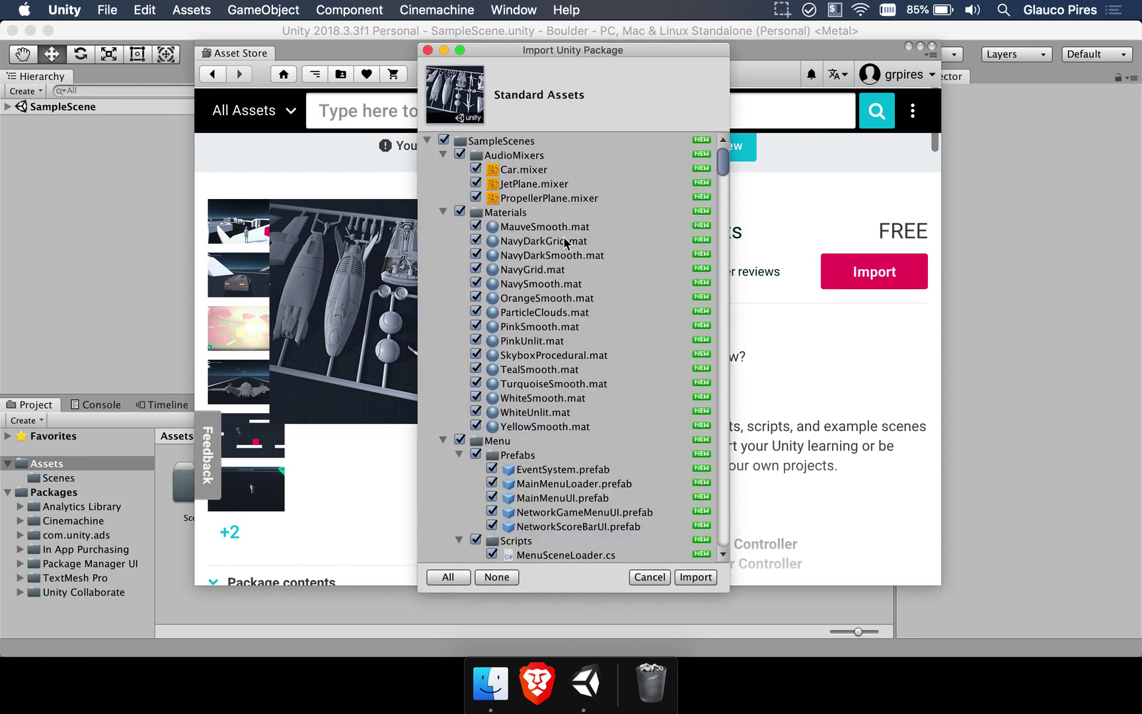
# Step: Collapse the AudioMixers, SampleScenes and Standard Assets folders, then import every item of the package
pyautogui.click(443, 155)
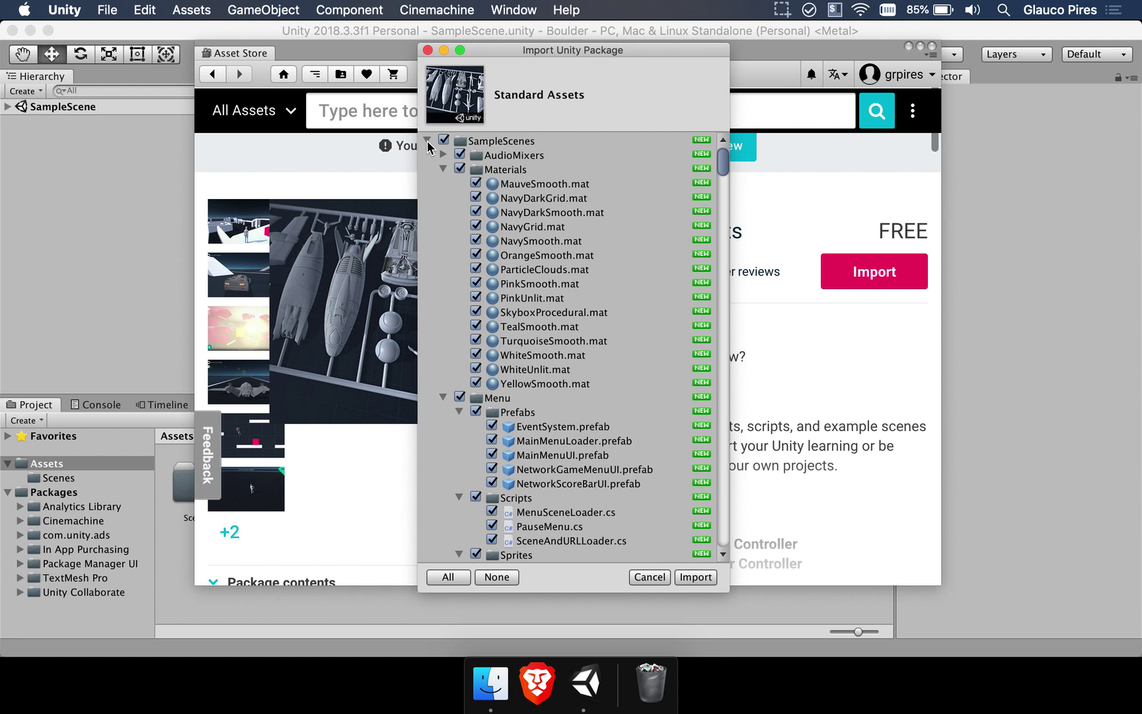
pyautogui.click(427, 141)
pyautogui.click(427, 156)
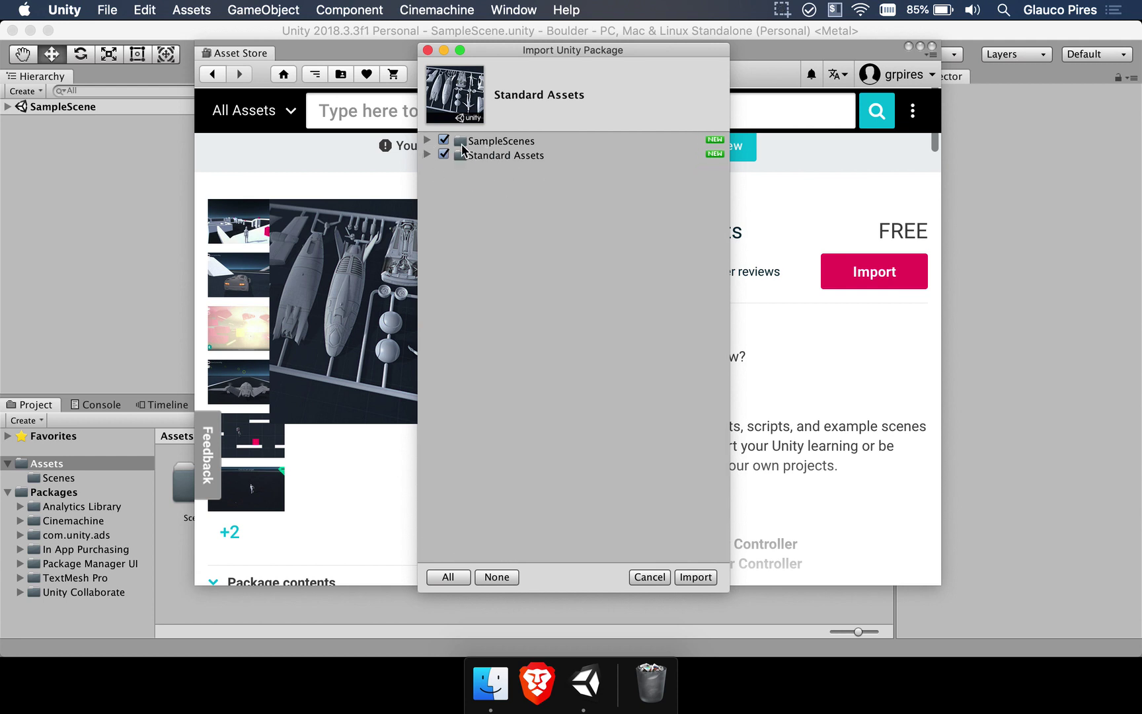
pyautogui.click(695, 577)
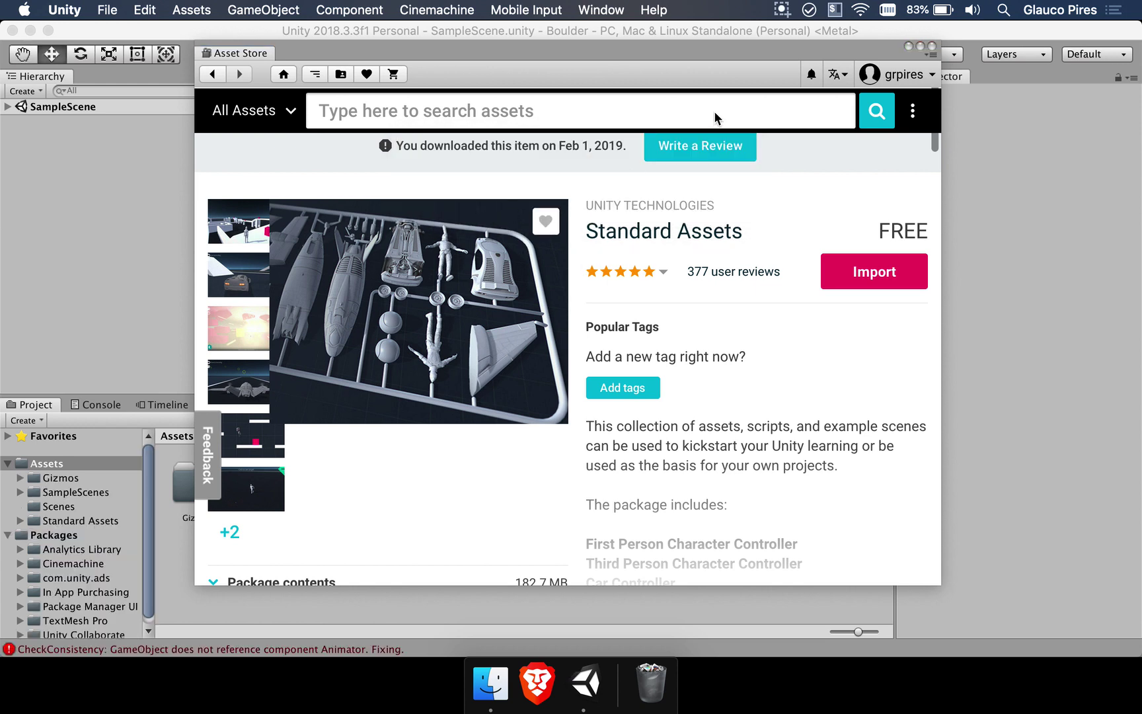
# Step: Close the Asset Store and browse the Standard Assets folders: 2D, Cameras, Characters, Effects, Vehicles
pyautogui.moveTo(744, 55); pyautogui.dragTo(736, 69)
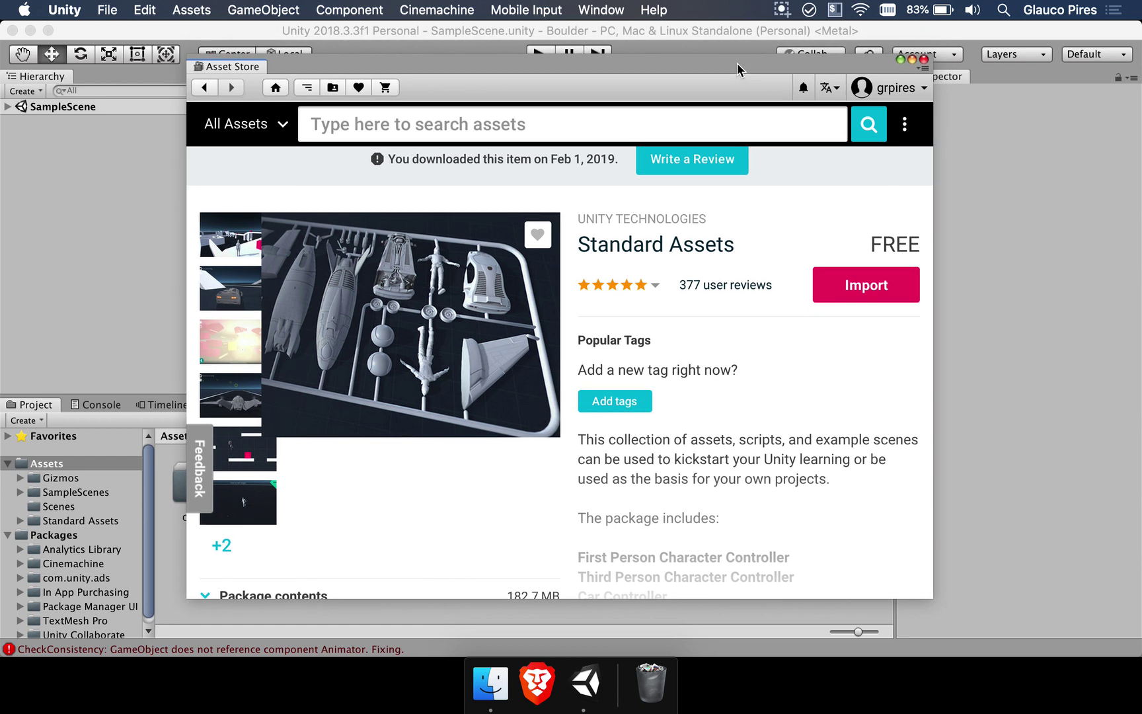
pyautogui.click(924, 60)
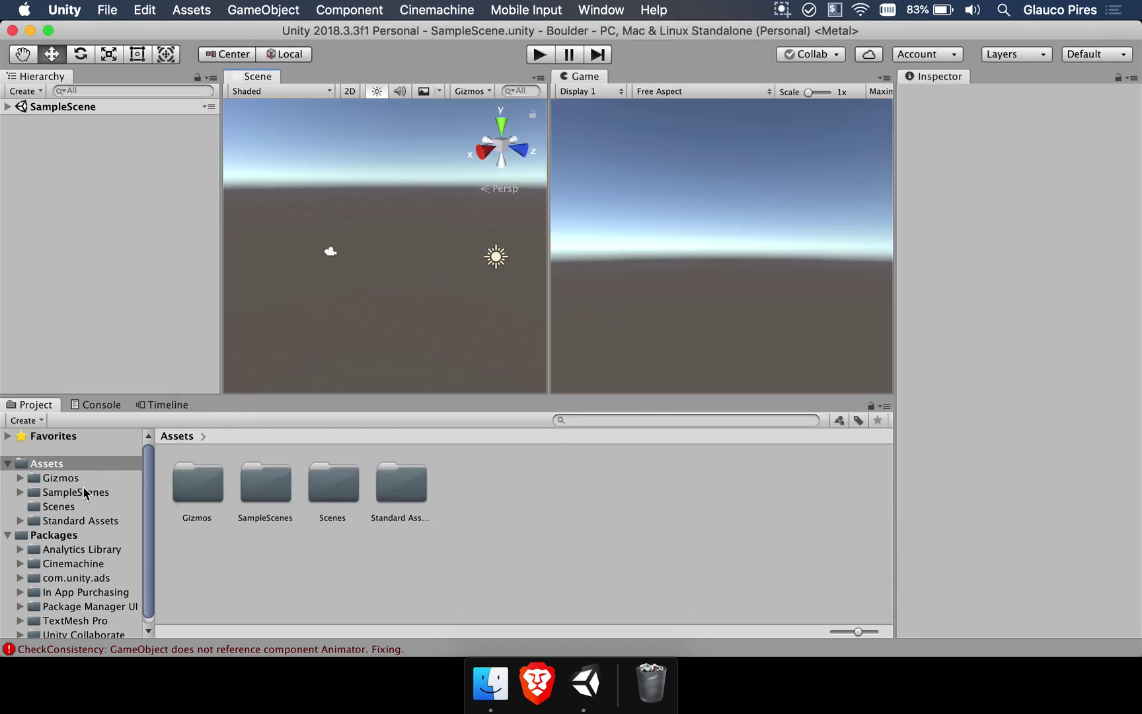
pyautogui.click(69, 522)
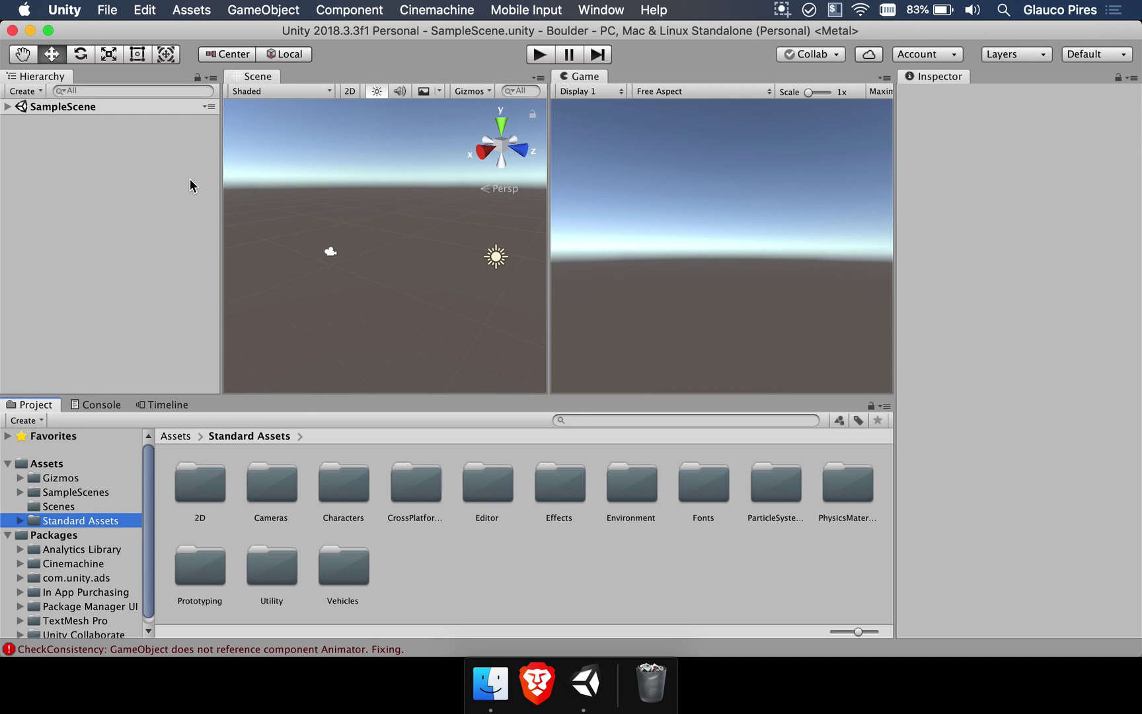
pyautogui.scroll(-1, 93, 551)
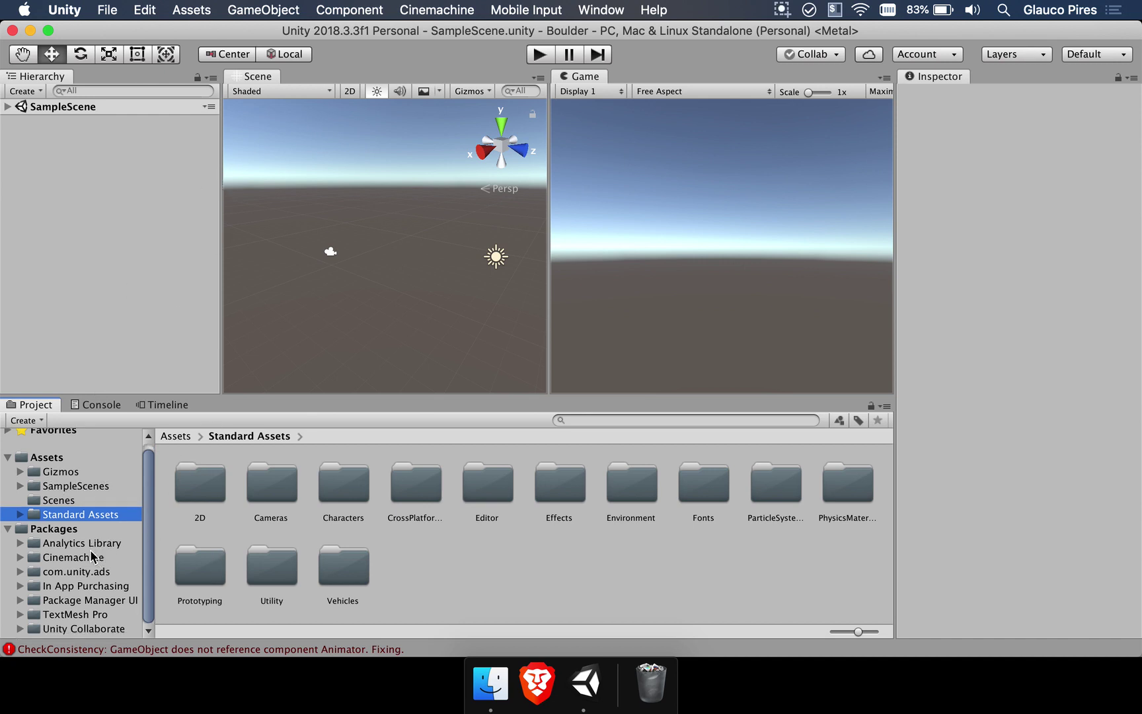
pyautogui.click(96, 319)
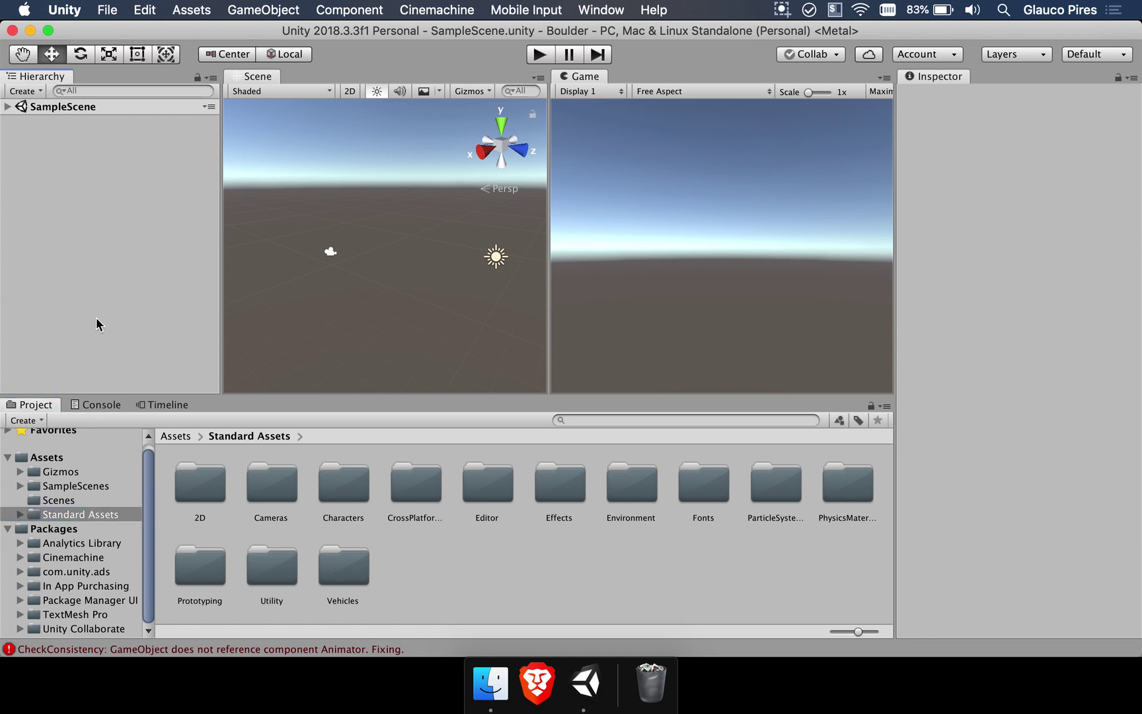